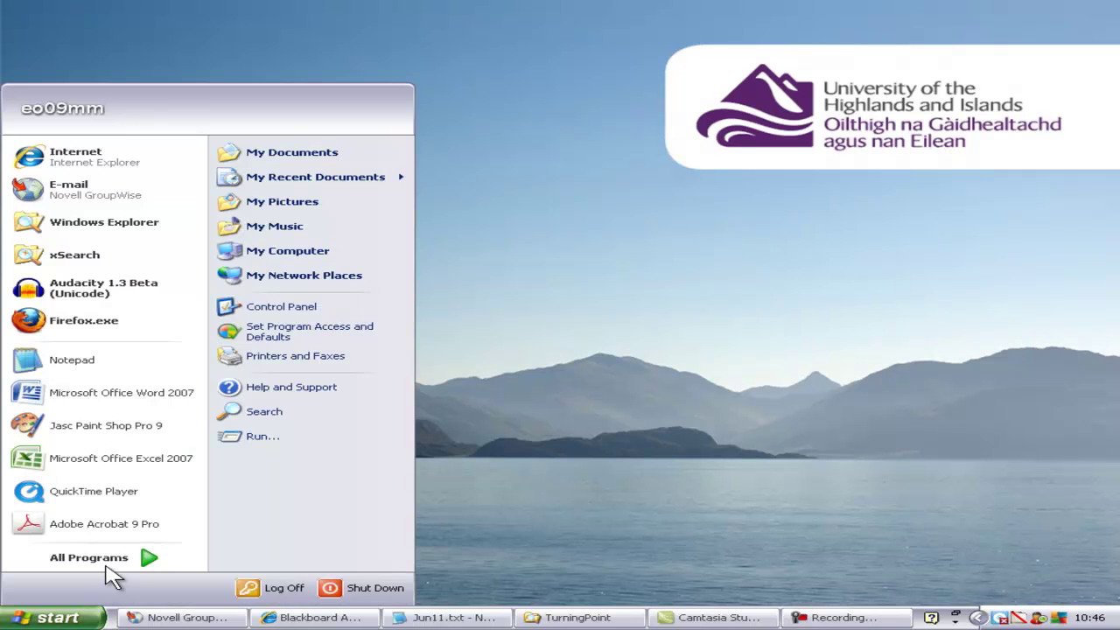
# - Launch TurningPoint 2008 from the Start menu's Turning Technologies, LLC program group
pyautogui.click(109, 569)
pyautogui.moveTo(538, 372)
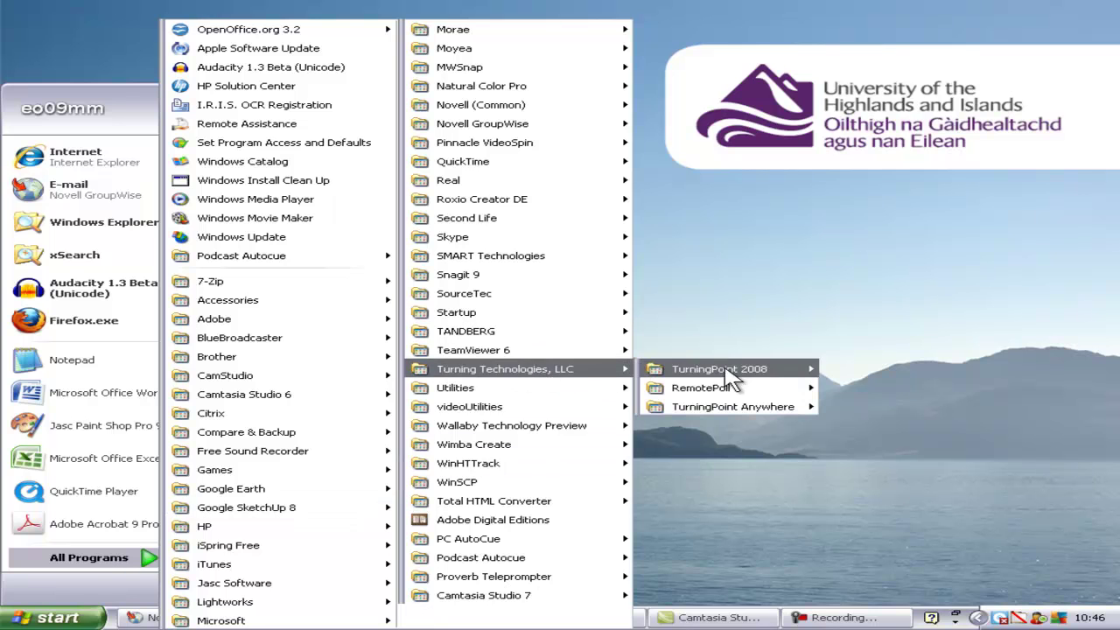
pyautogui.moveTo(757, 372)
pyautogui.click(904, 390)
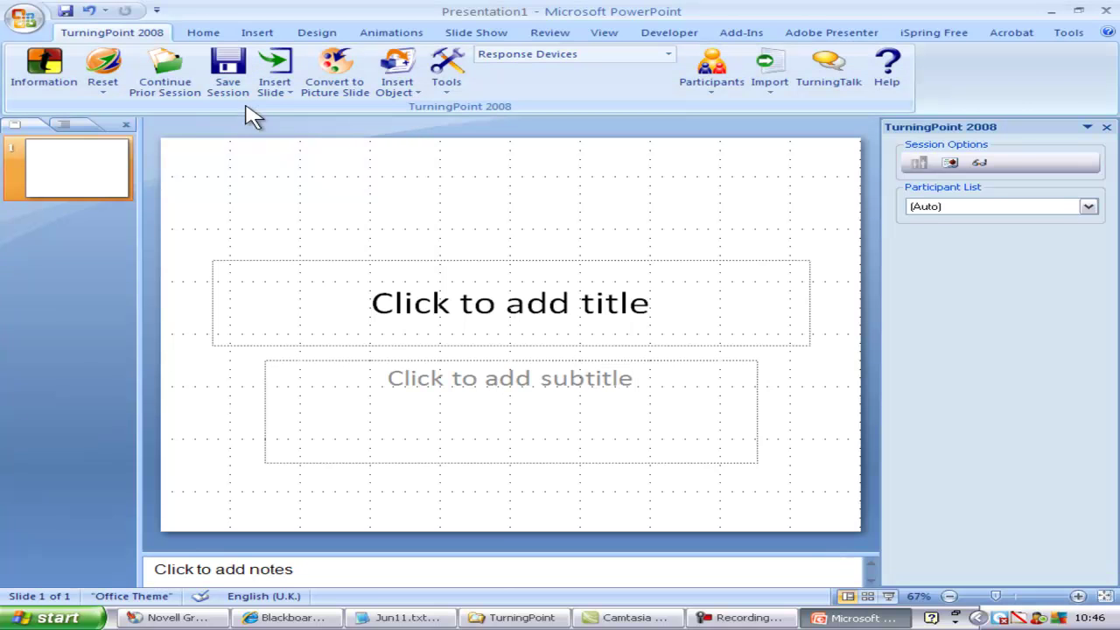
# - Insert a vertical bar polling slide titled 'Please indicate whether you are male or female' with answers Male, Female
pyautogui.click(274, 80)
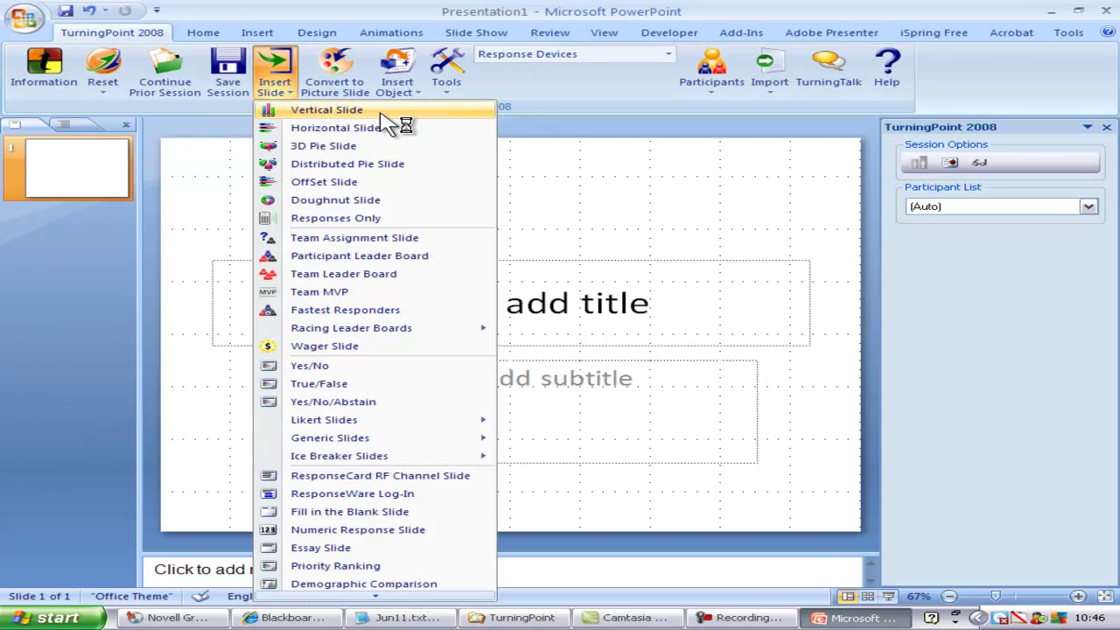
pyautogui.click(385, 112)
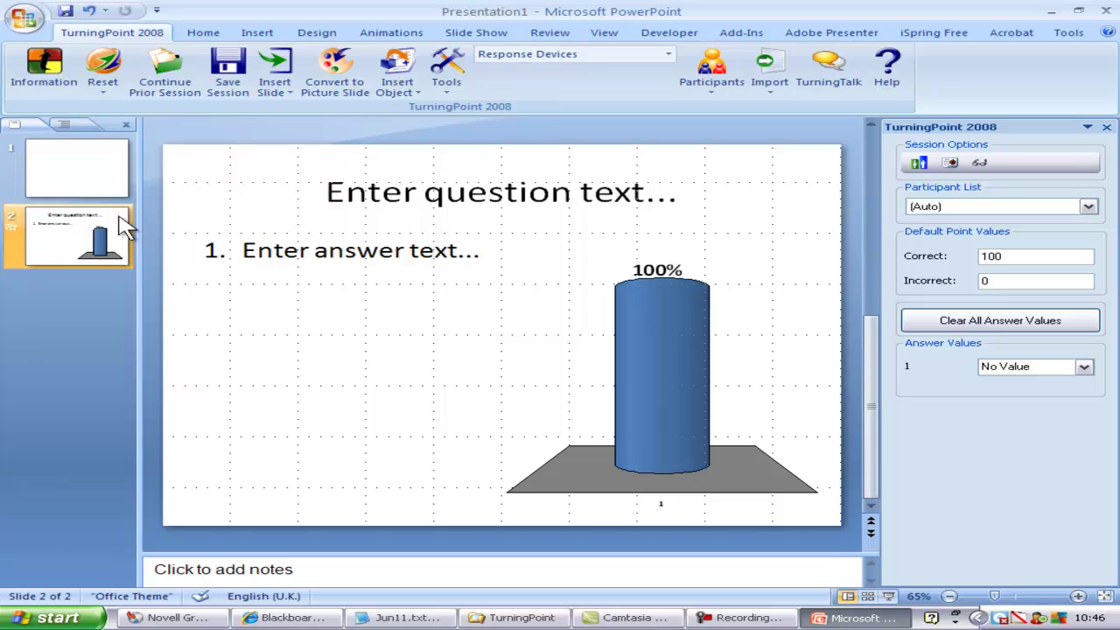
pyautogui.tripleClick(565, 199)
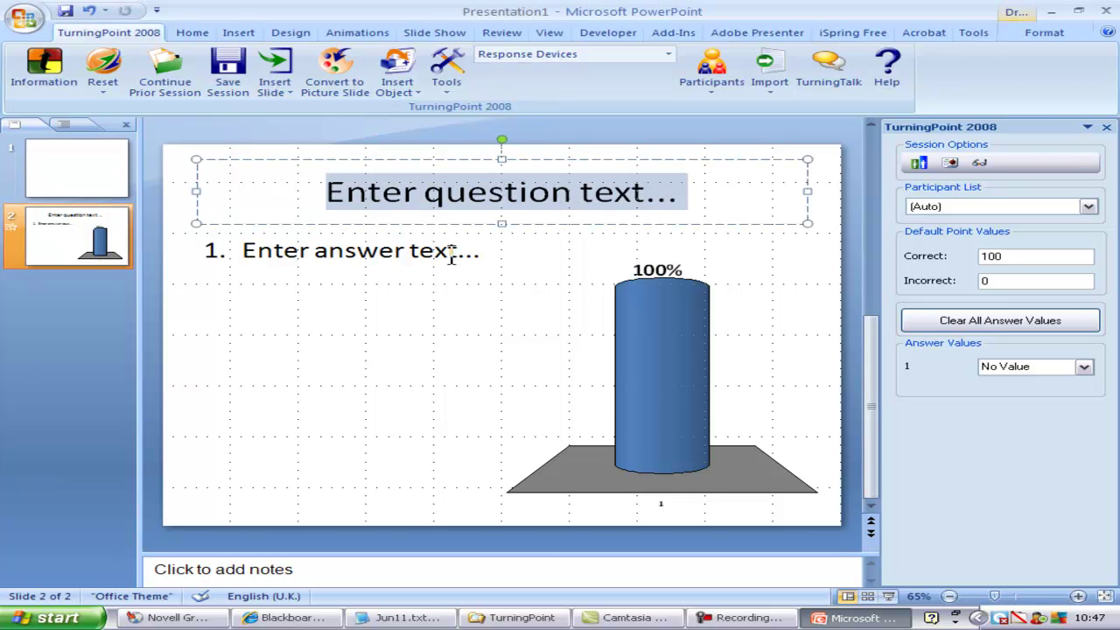
pyautogui.write('Pleas')
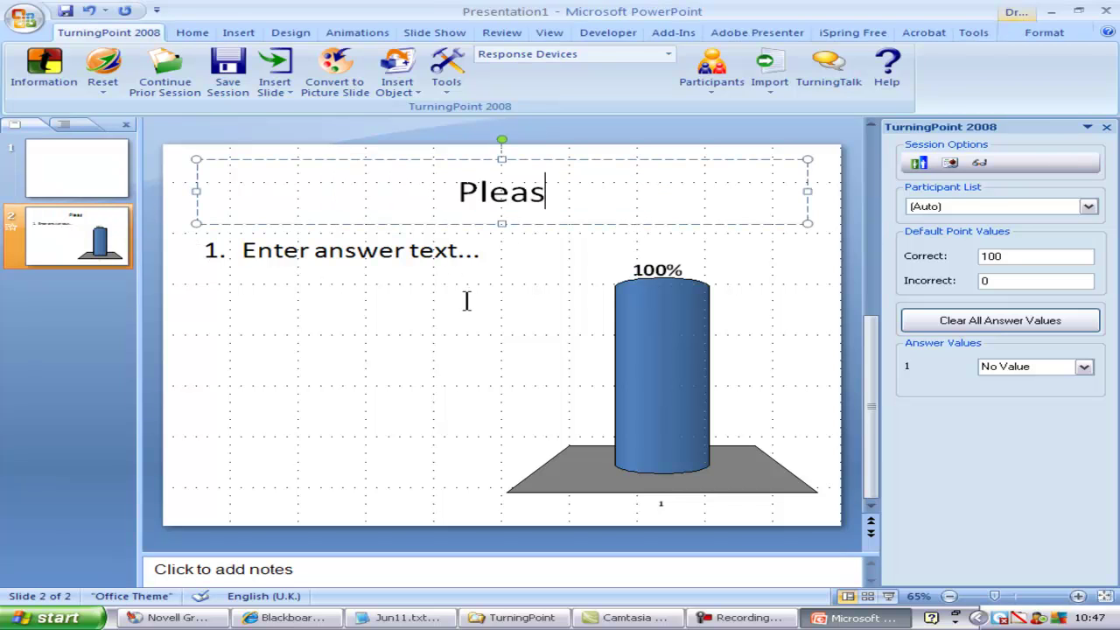
pyautogui.write('e indicate whether y')
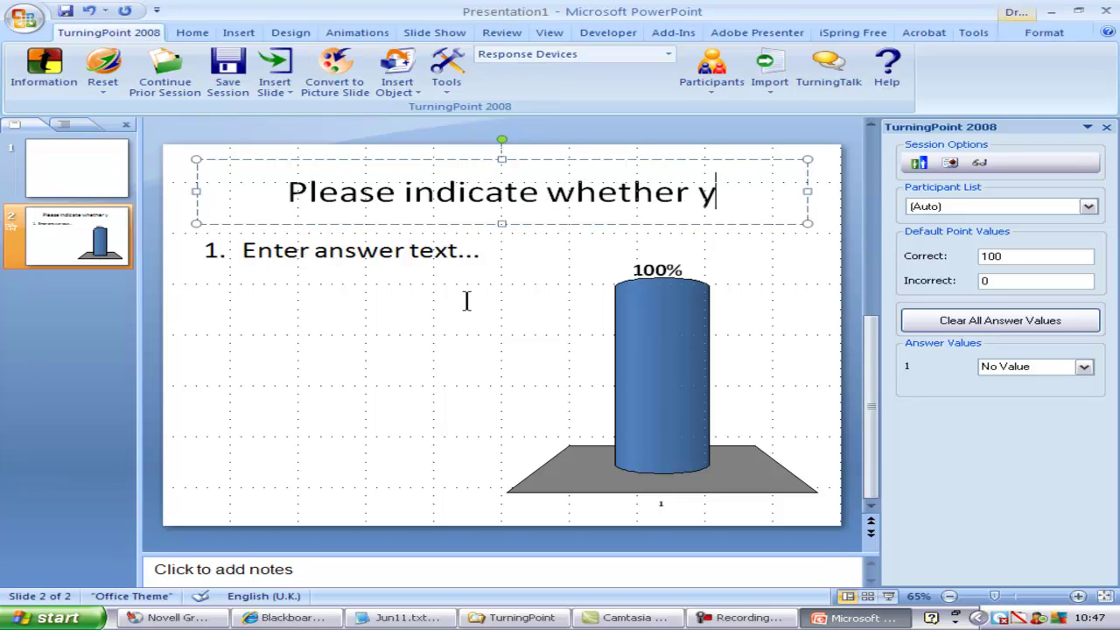
pyautogui.write('ou are male or female')
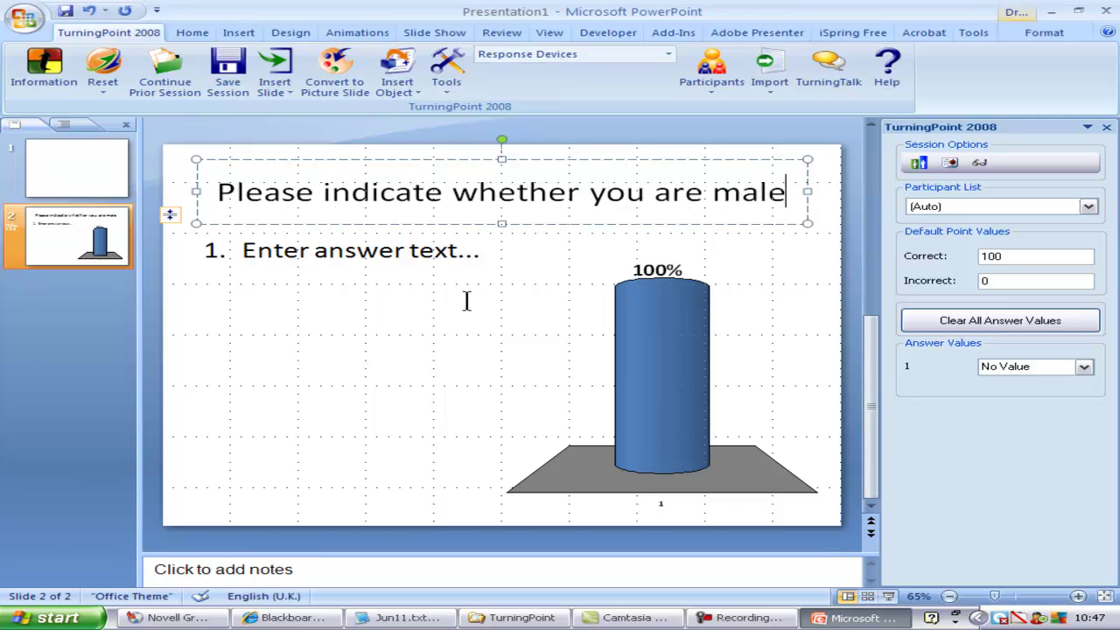
pyautogui.tripleClick(470, 251)
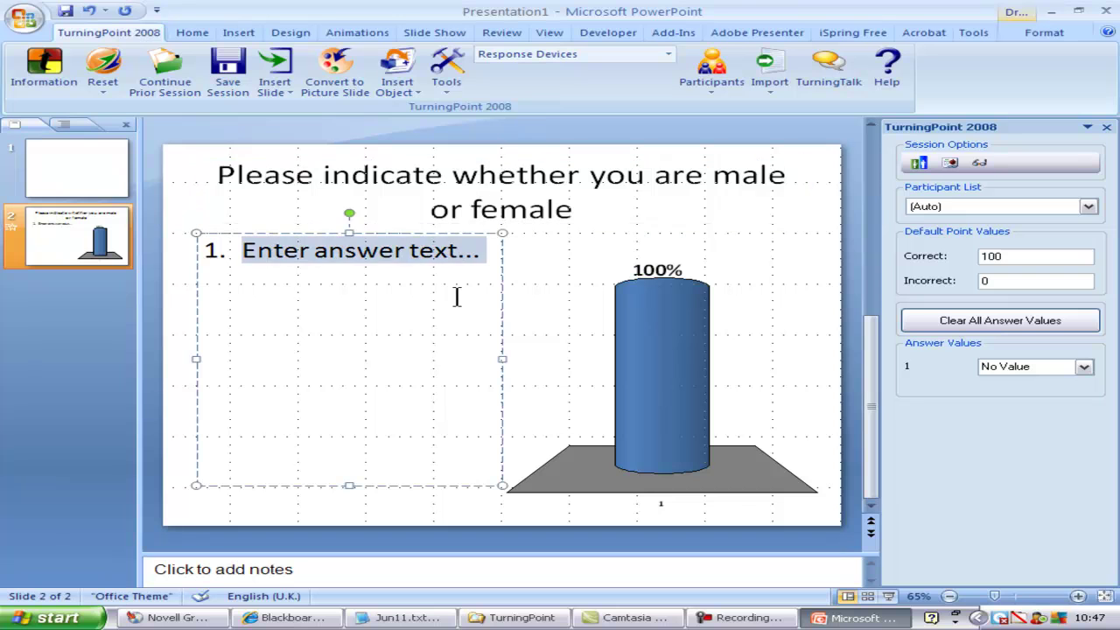
pyautogui.write('Male Female')
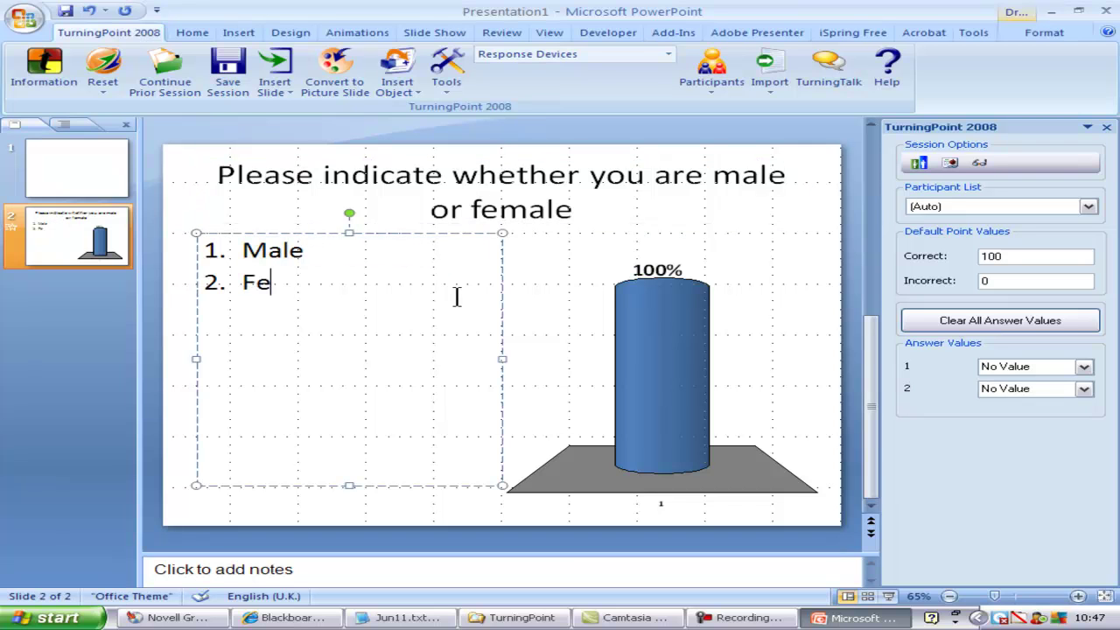
pyautogui.click(534, 312)
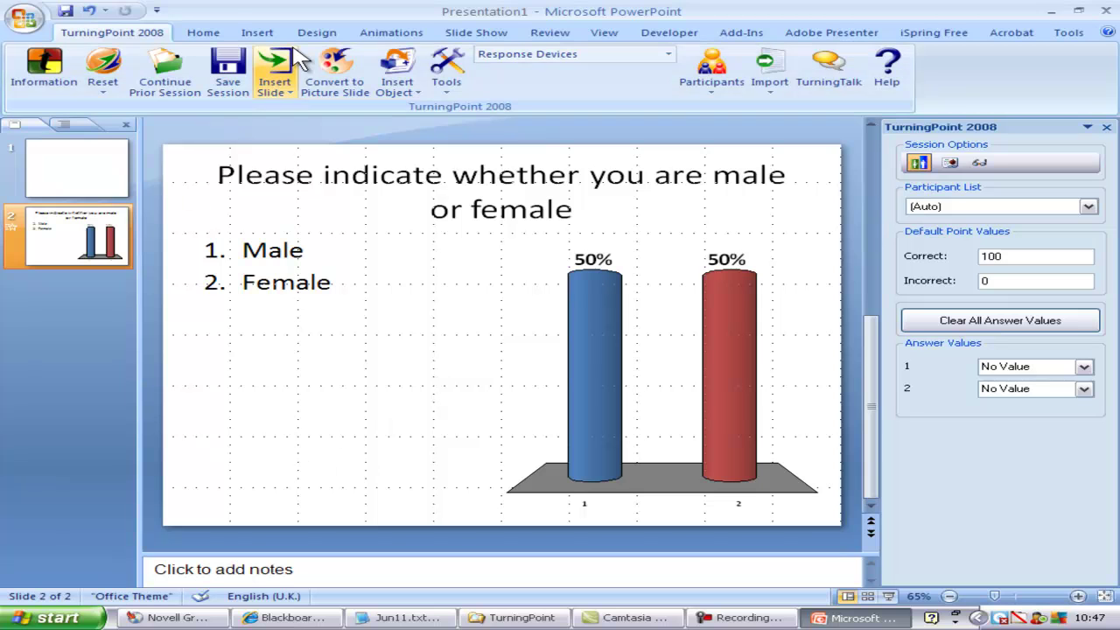
# - Insert a 3D pie polling slide titled 'Do you use social media as a teaching tool?' with answers Yes, No
pyautogui.click(293, 92)
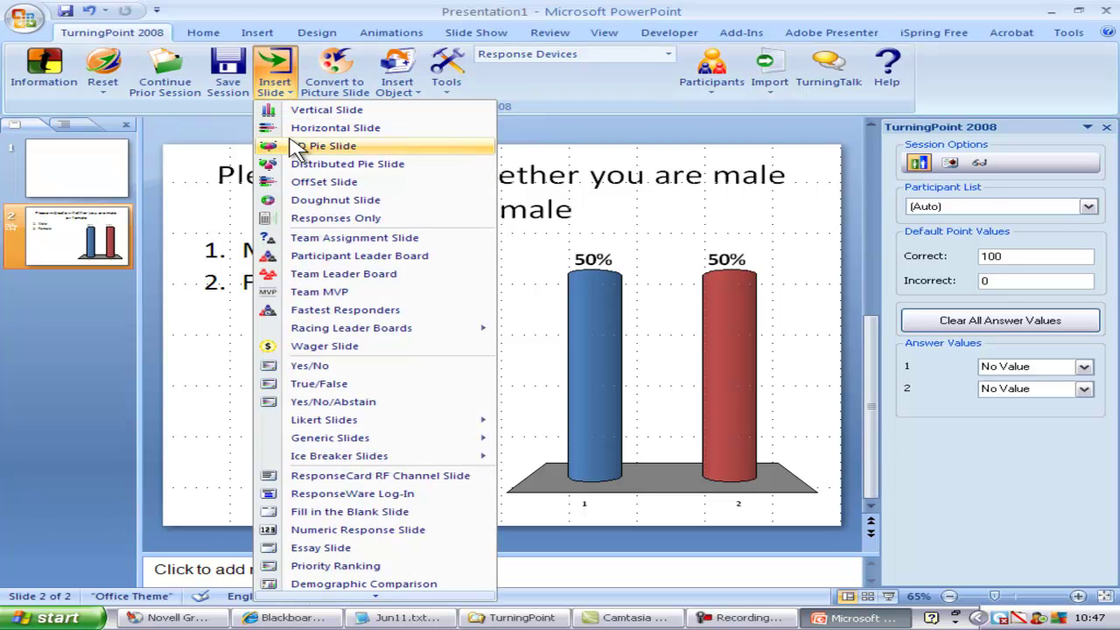
pyautogui.click(373, 146)
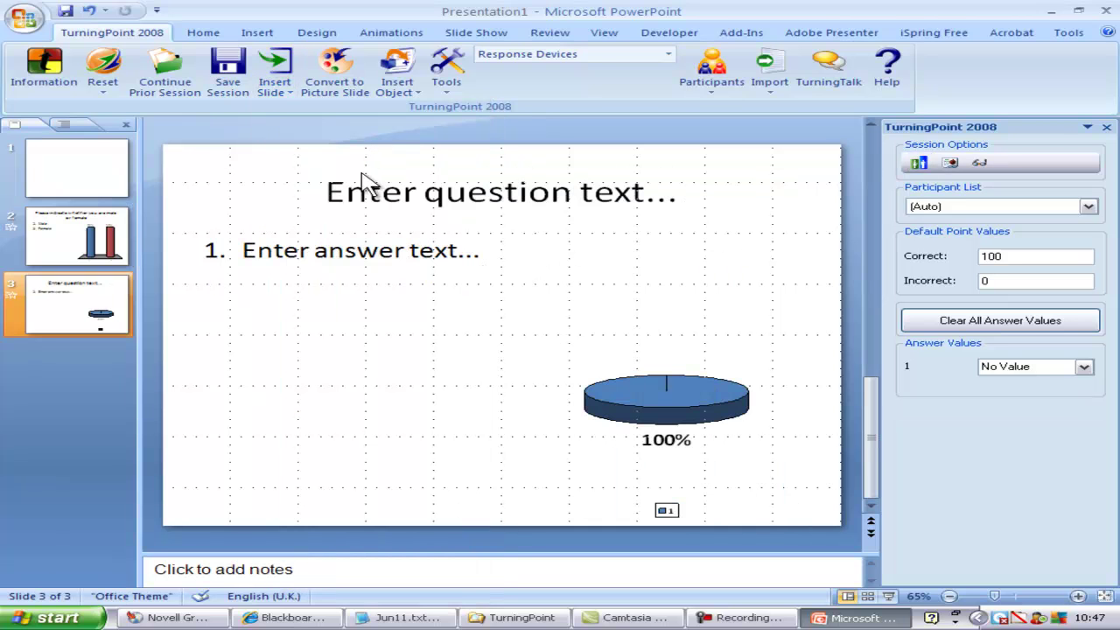
pyautogui.tripleClick(462, 207)
pyautogui.write('Do you u')
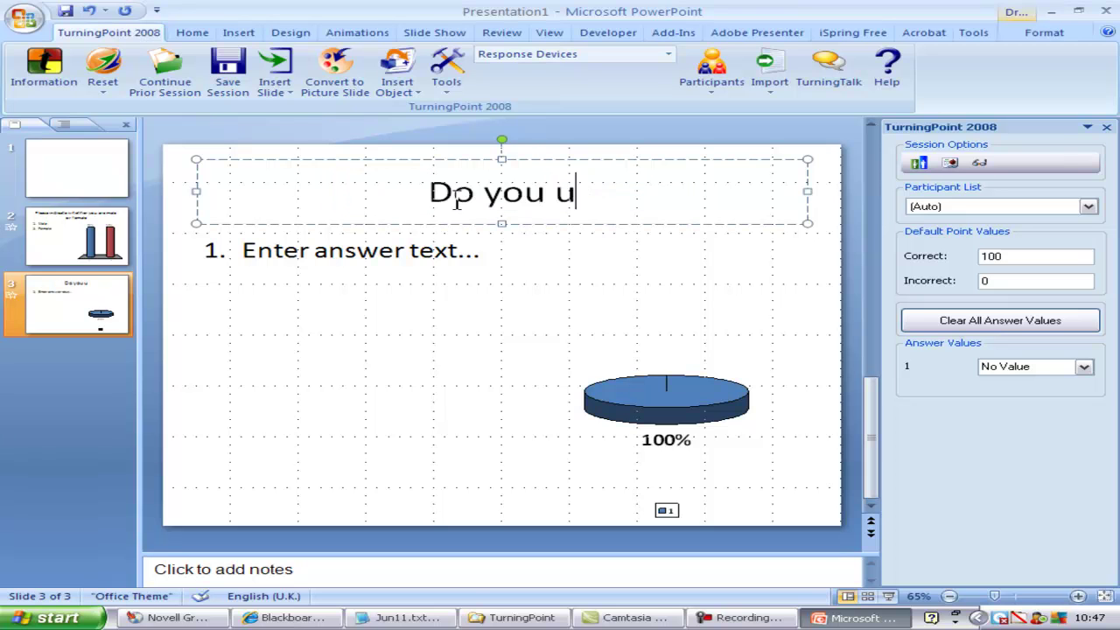
pyautogui.write('se social media as')
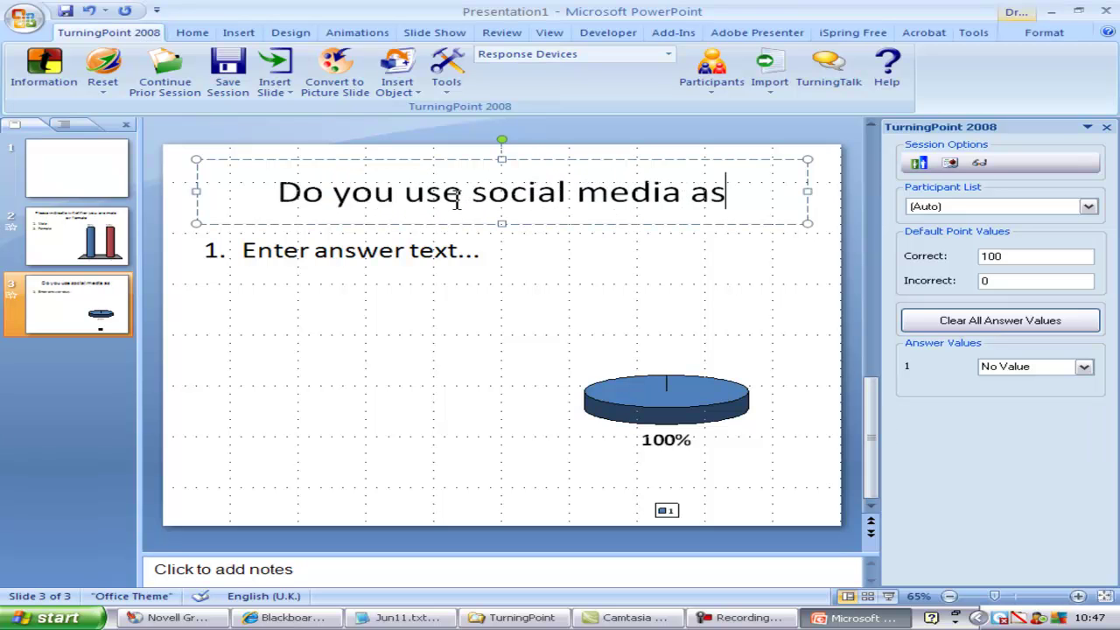
pyautogui.write(' a teaching tool')
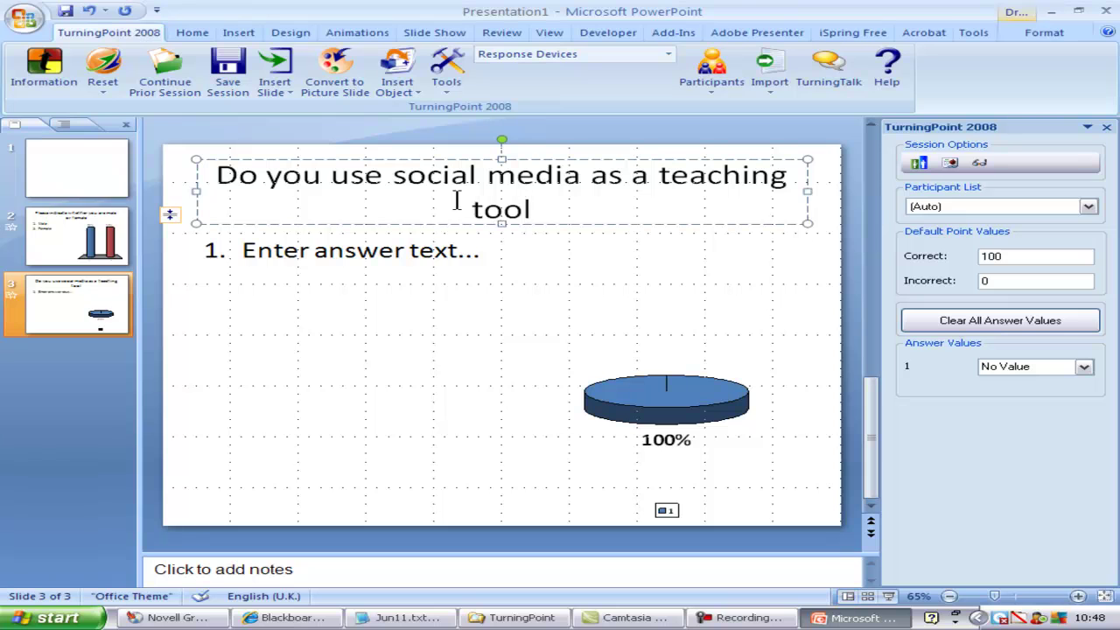
pyautogui.write('?')
pyautogui.tripleClick(446, 255)
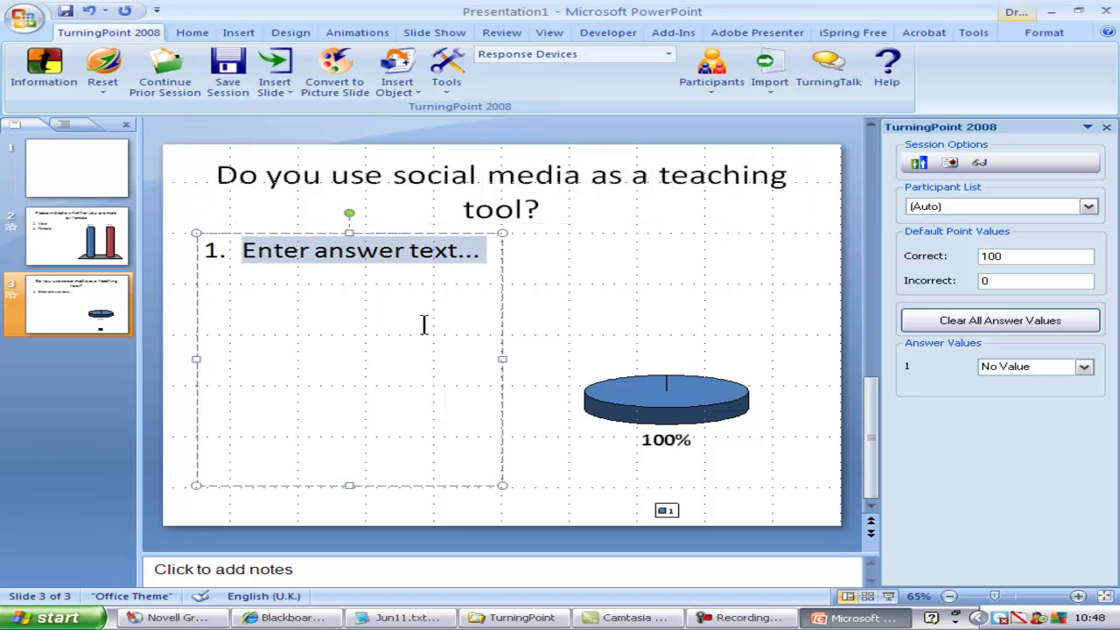
pyautogui.write('Yes ')
pyautogui.write('No')
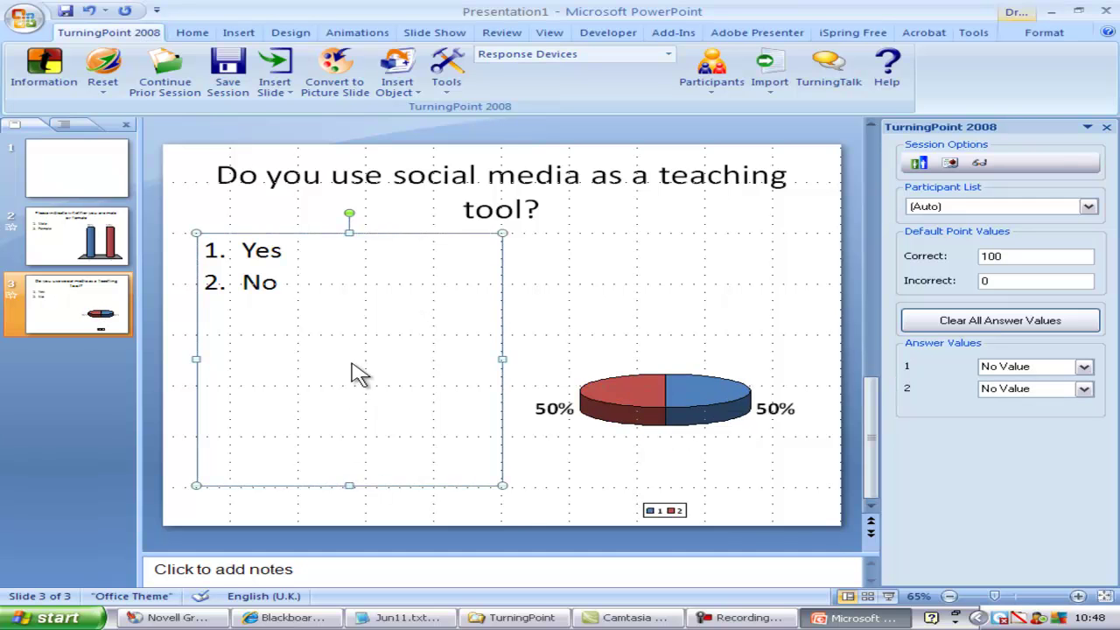
# - Add a text box reading 'Social media would cover blogs, wikis and tools such as Facebook, Twitter etc'
pyautogui.click(358, 442)
pyautogui.click(257, 33)
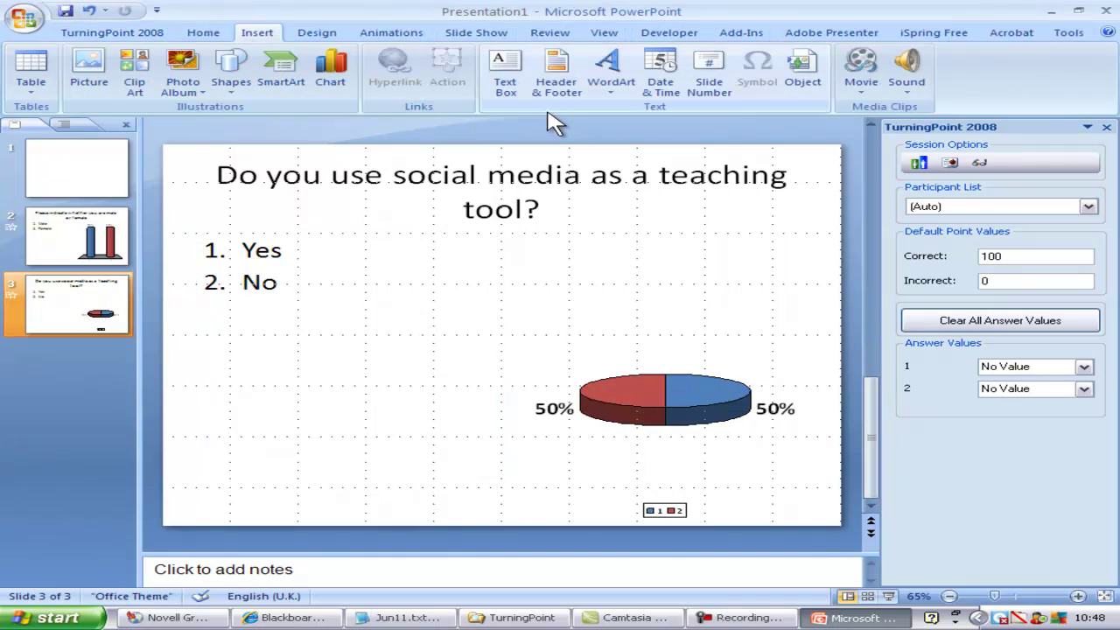
pyautogui.click(505, 71)
pyautogui.click(215, 396)
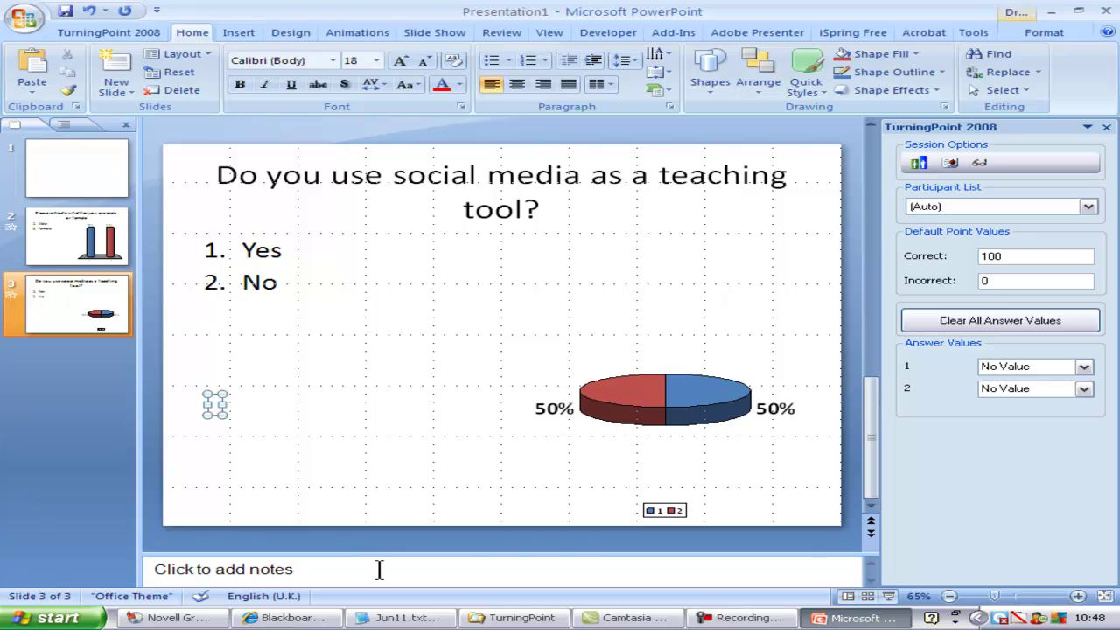
pyautogui.write('Social media would cover')
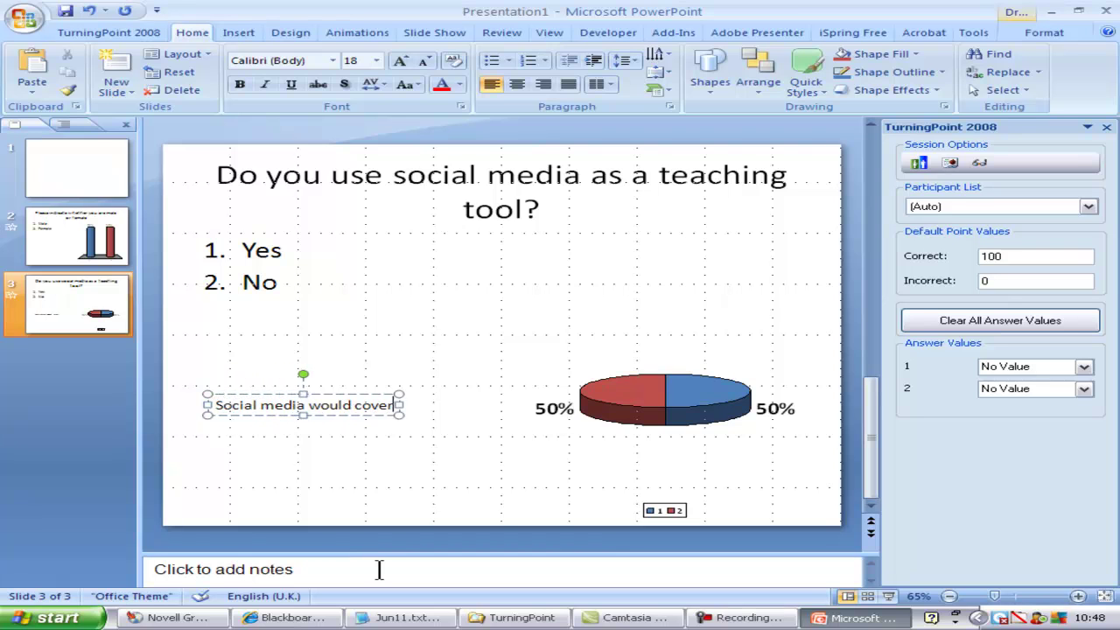
pyautogui.write(' blogs, wikis')
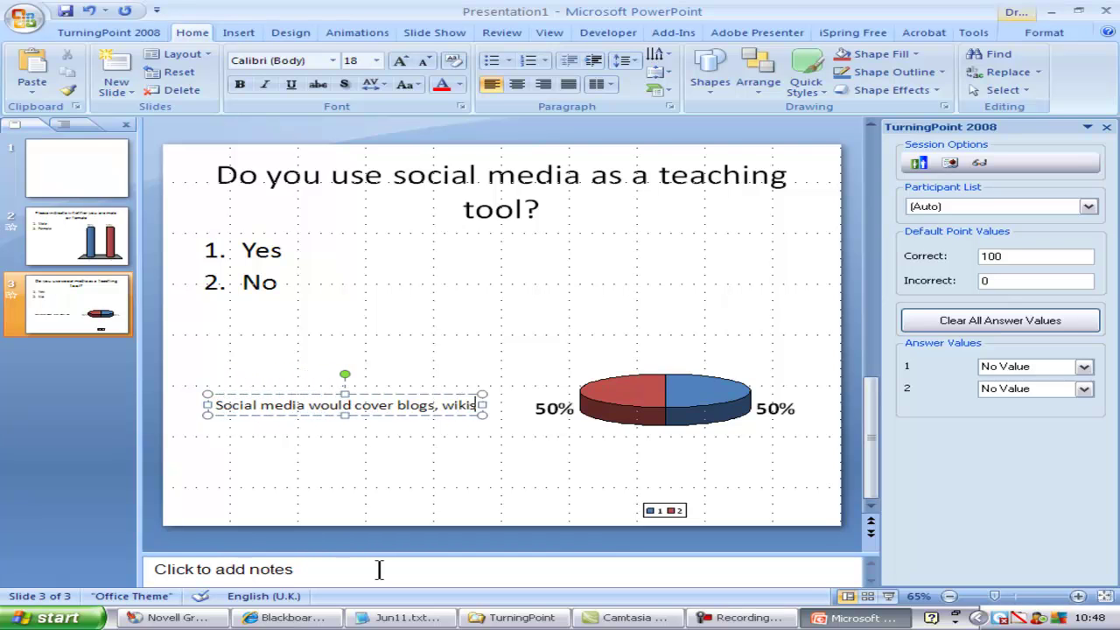
pyautogui.write(' and tools')
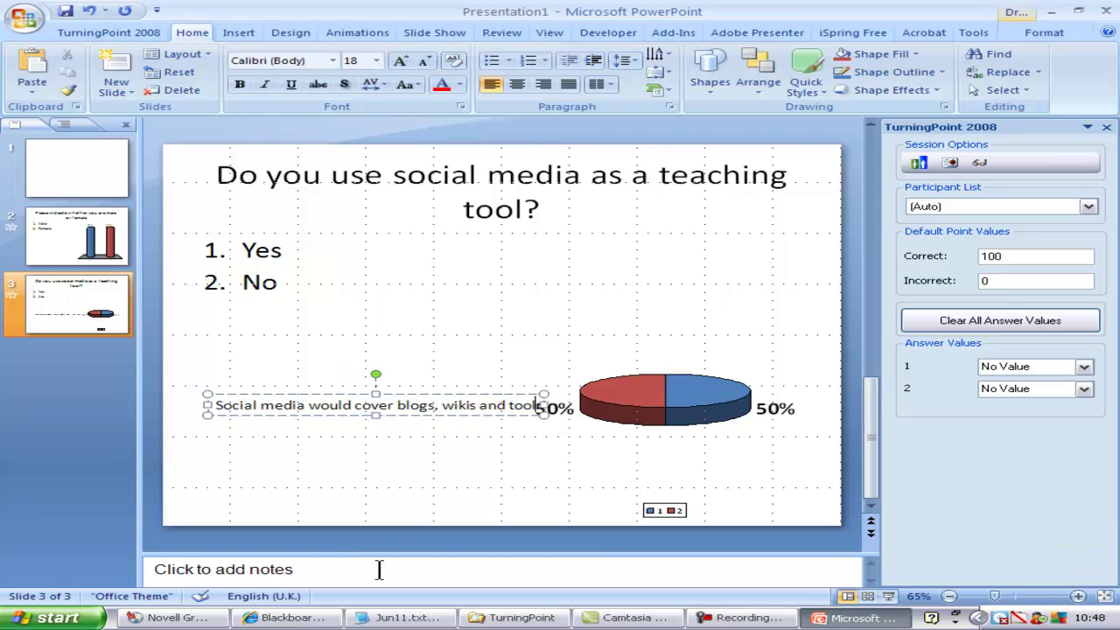
pyautogui.write(' such as Face')
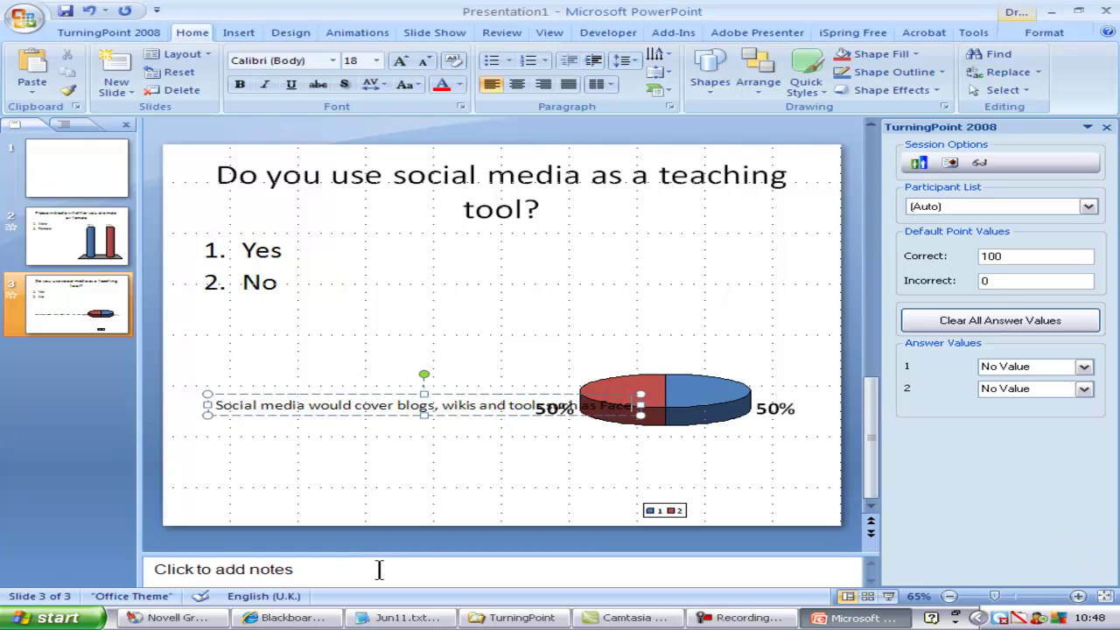
pyautogui.write('book, Twitter etc')
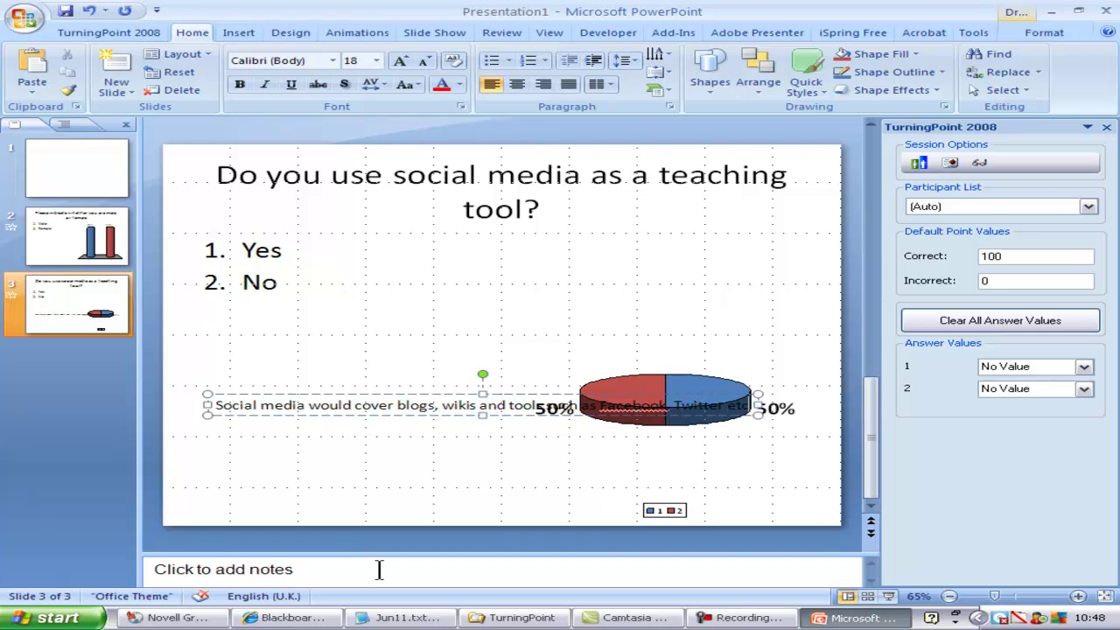
pyautogui.press('Escape')
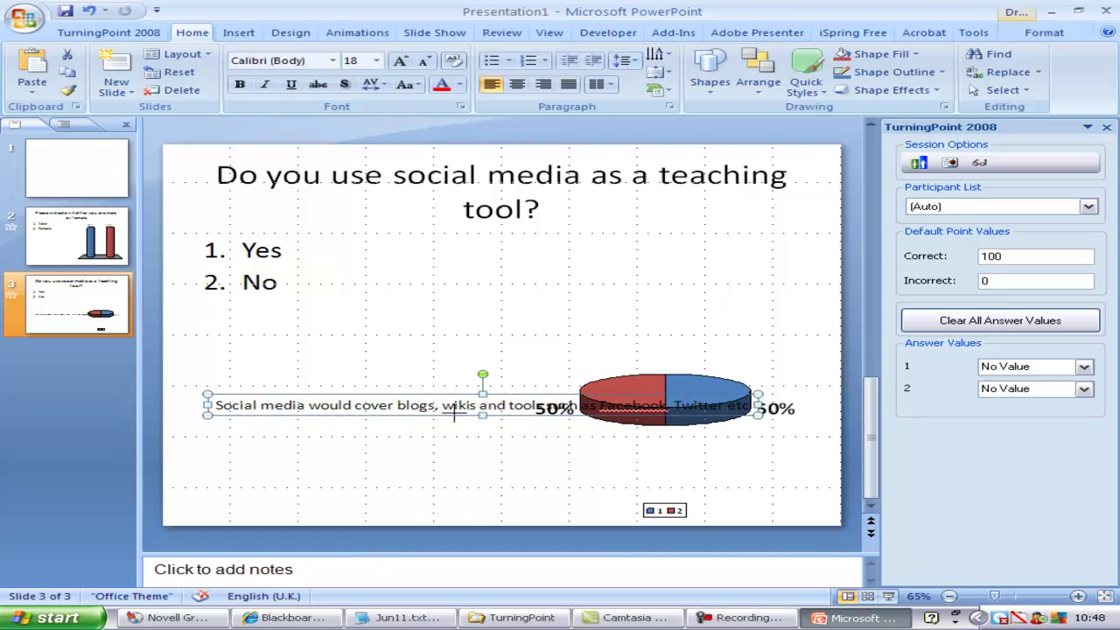
pyautogui.moveTo(433, 416); pyautogui.dragTo(435, 416)
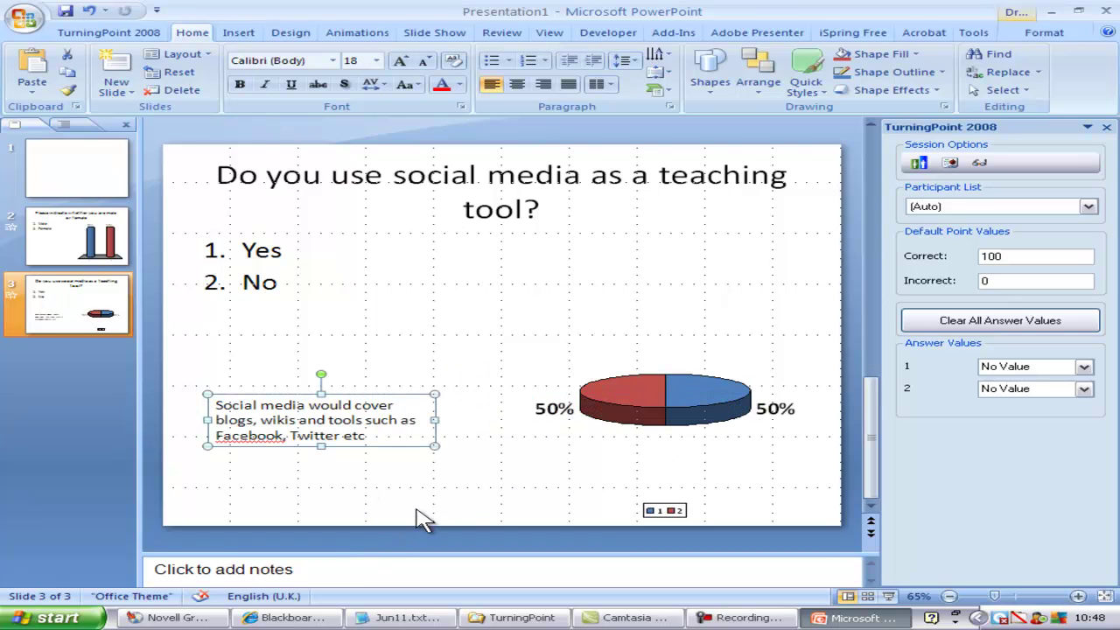
# - Set the note's text to 24 pt and widen its box so the lines wrap
pyautogui.moveTo(380, 437); pyautogui.dragTo(207, 401)
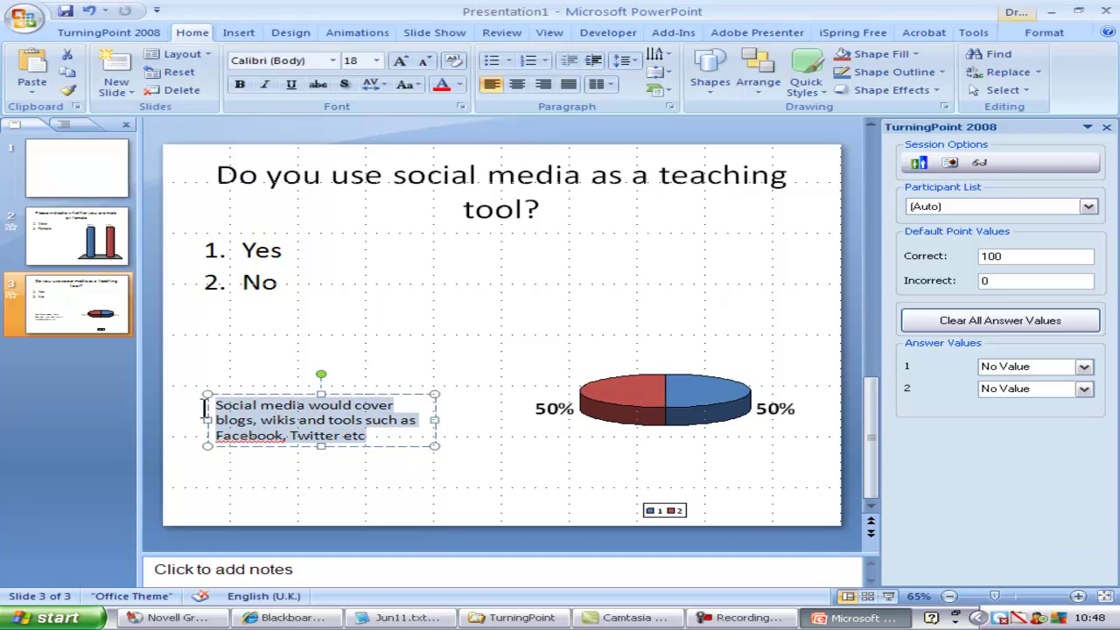
pyautogui.click(376, 61)
pyautogui.click(352, 218)
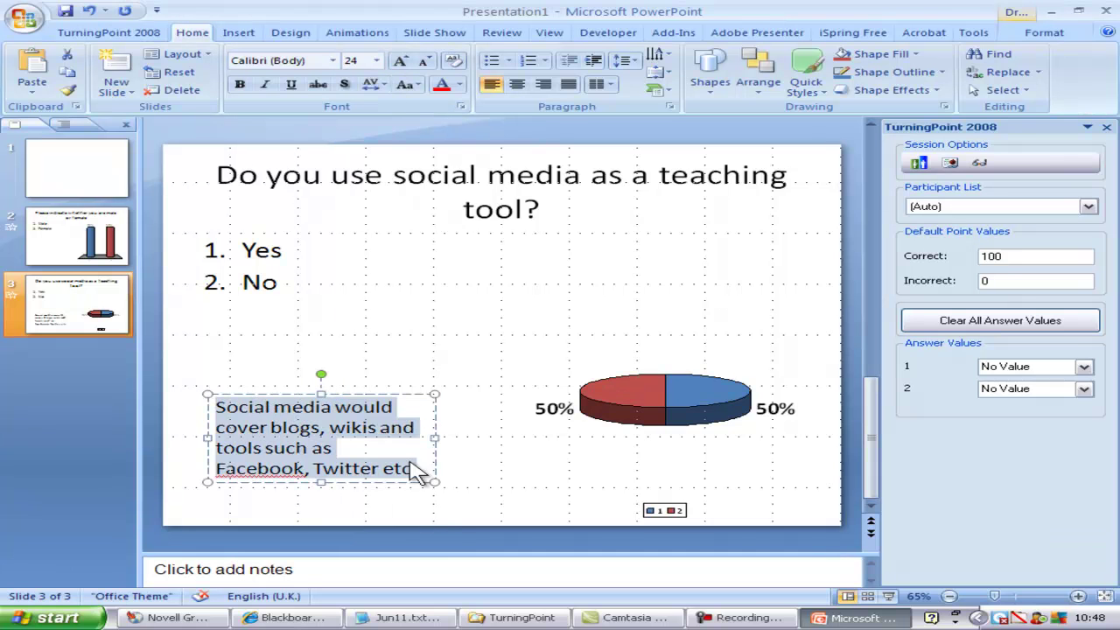
pyautogui.press('Escape')
pyautogui.moveTo(469, 435); pyautogui.dragTo(480, 434)
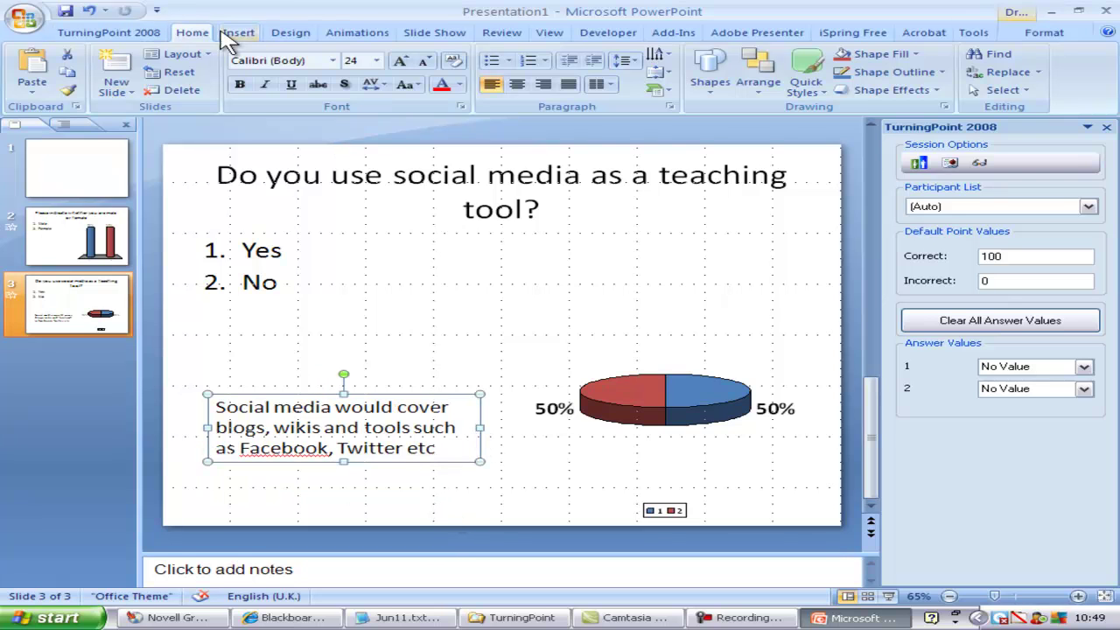
# - Insert a distributed pie polling slide titled 'Do you use social media at home?' with answers Yes, No
pyautogui.click(145, 35)
pyautogui.click(279, 83)
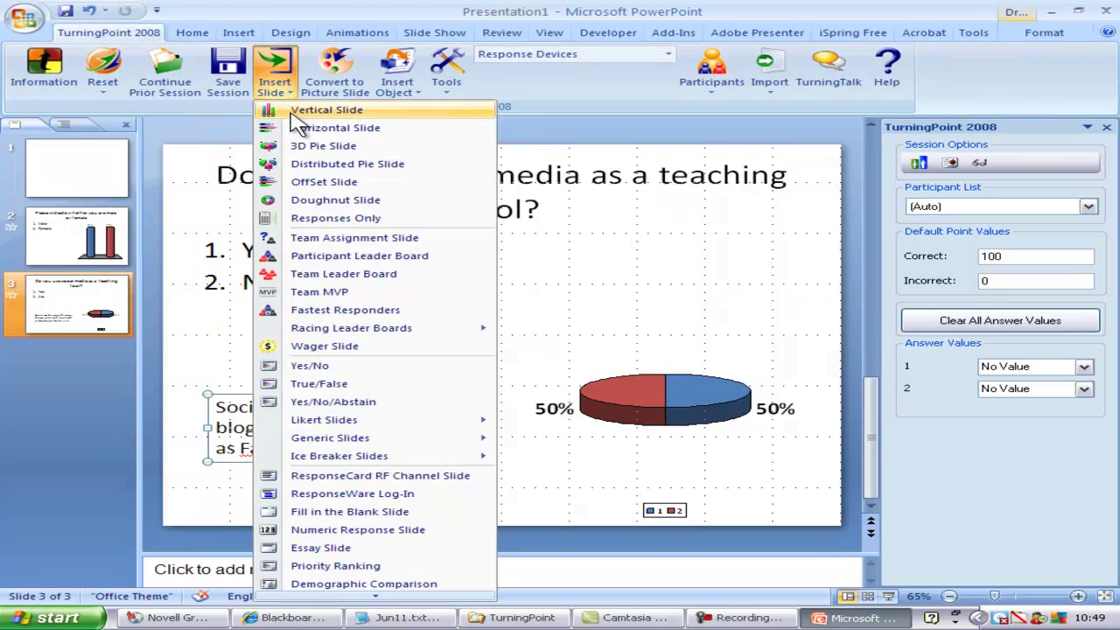
pyautogui.click(367, 164)
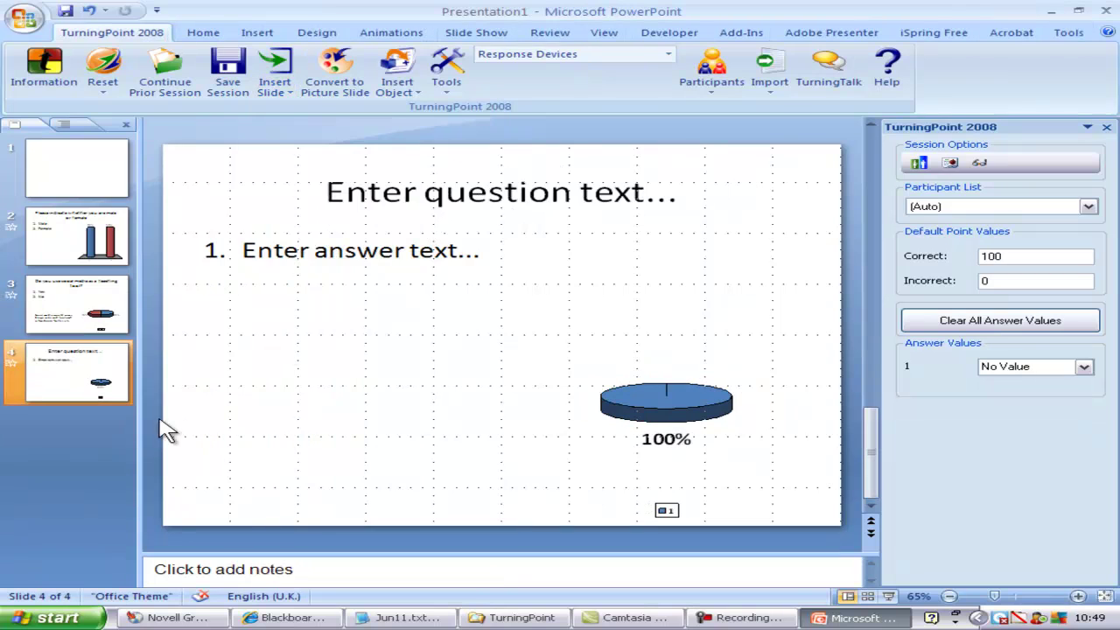
pyautogui.tripleClick(467, 206)
pyautogui.write('Do ')
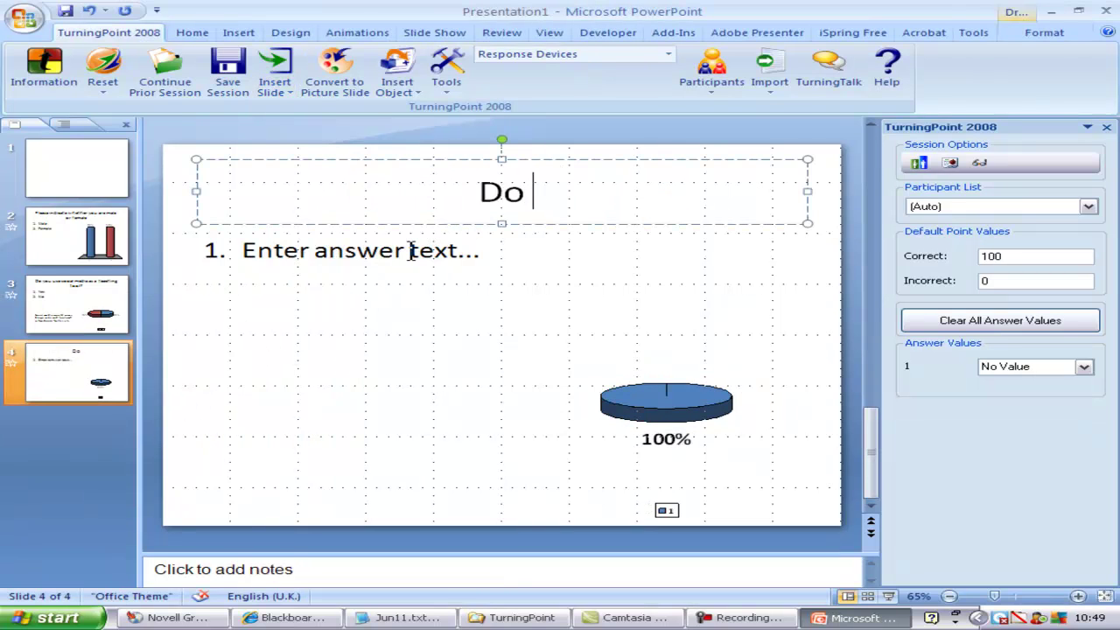
pyautogui.write('you use social media at home?')
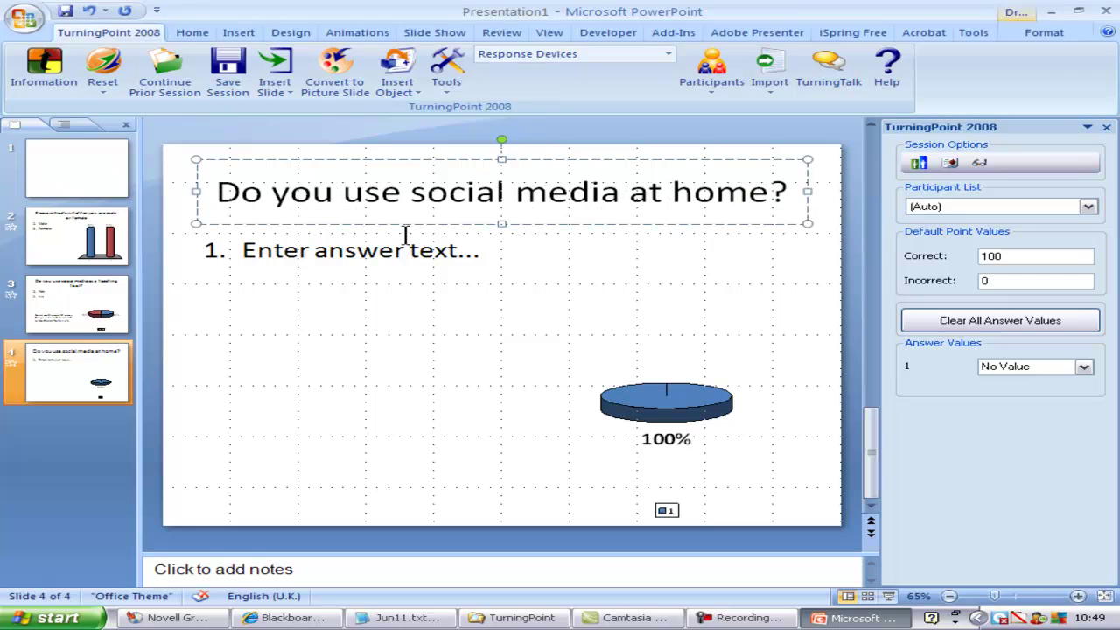
pyautogui.tripleClick(446, 253)
pyautogui.write('Yes')
pyautogui.press('Return')
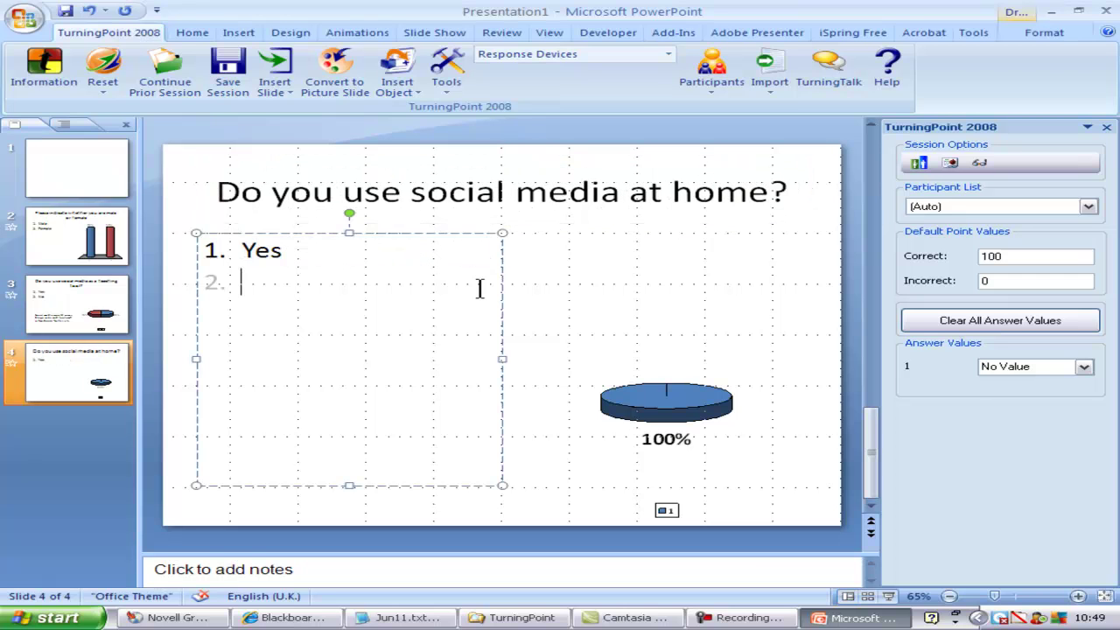
pyautogui.write('No')
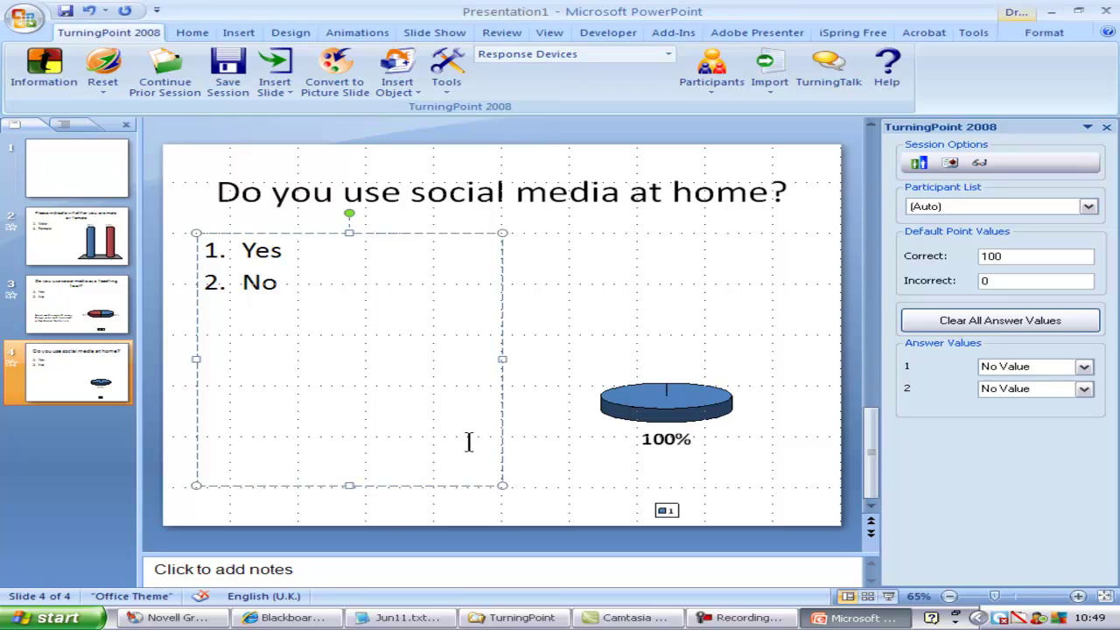
pyautogui.click(540, 477)
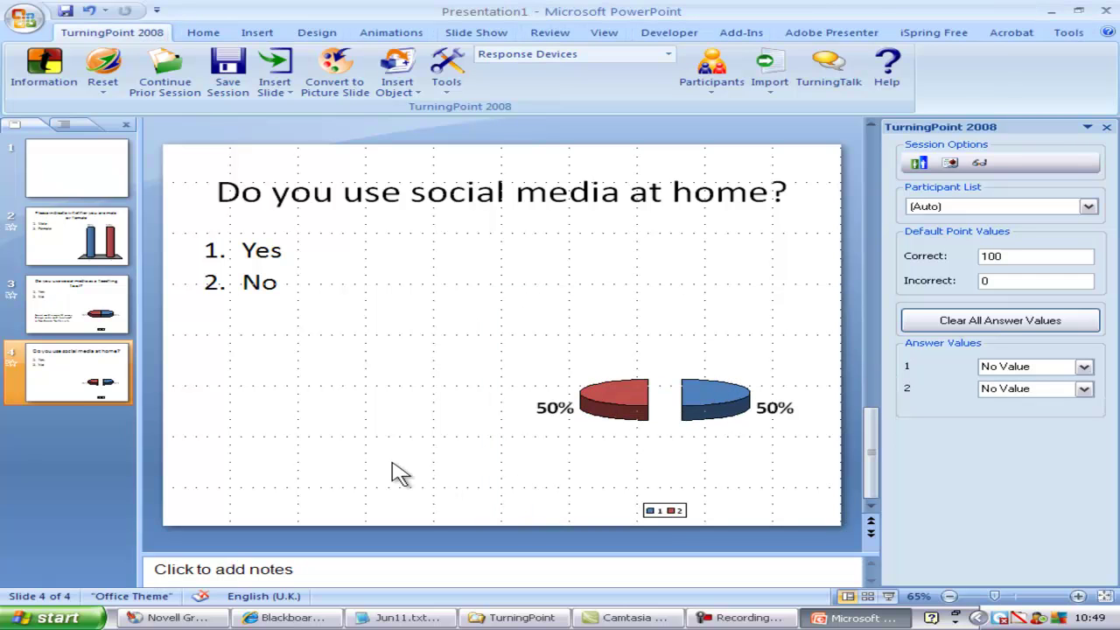
# - Delete the blank first slide
pyautogui.click(98, 175)
pyautogui.rightClick(98, 175)
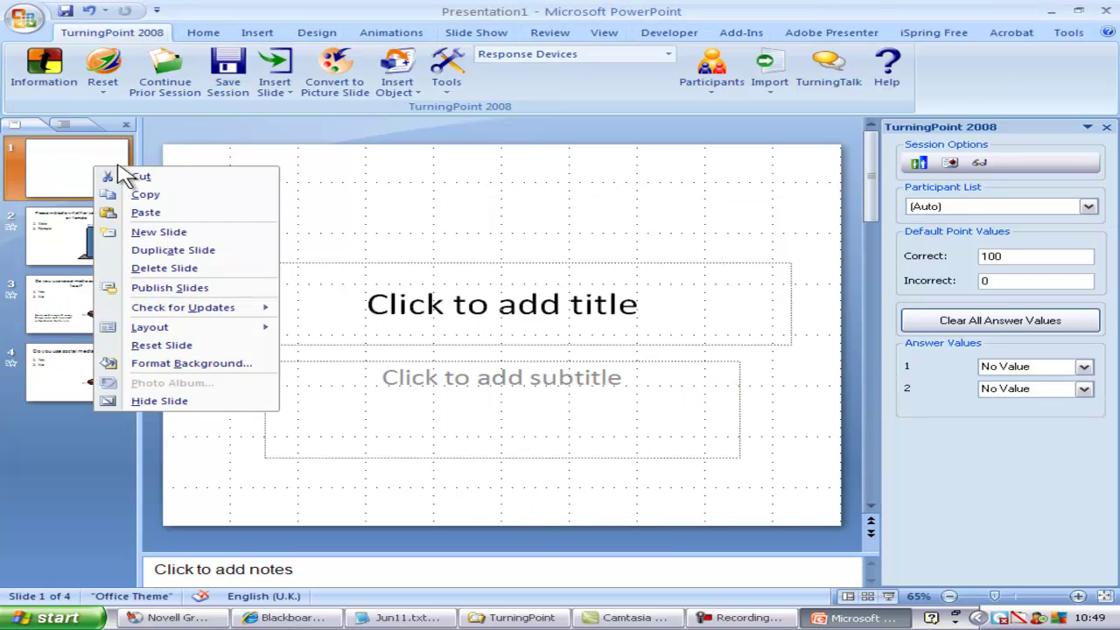
pyautogui.click(184, 270)
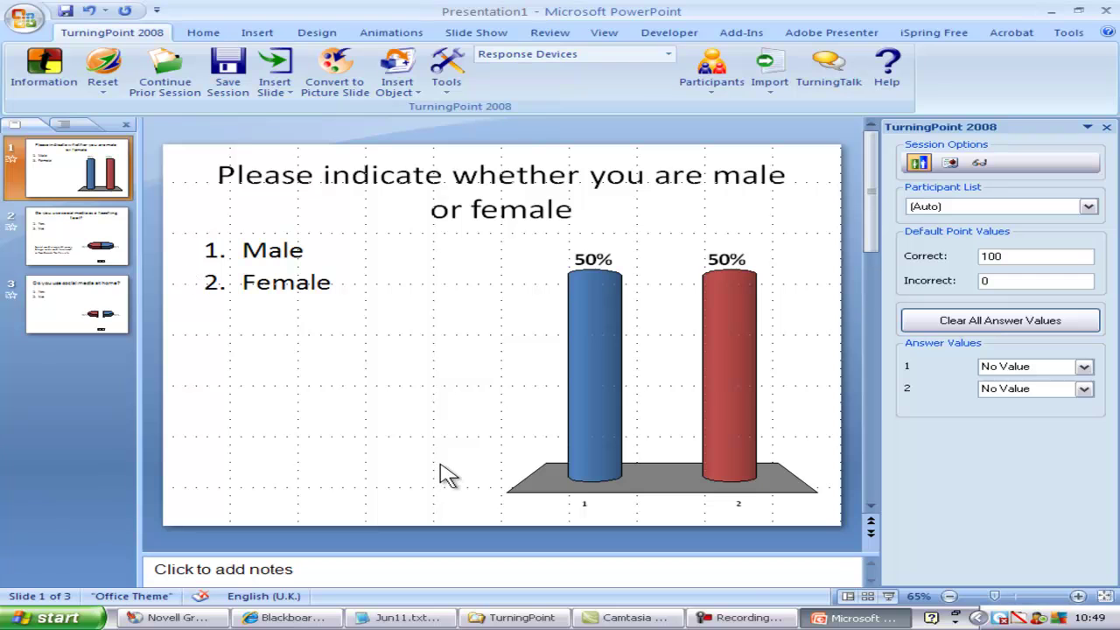
# - Present the slide show, closing polling on each of the three questions to chart results, then exit
pyautogui.click(888, 598)
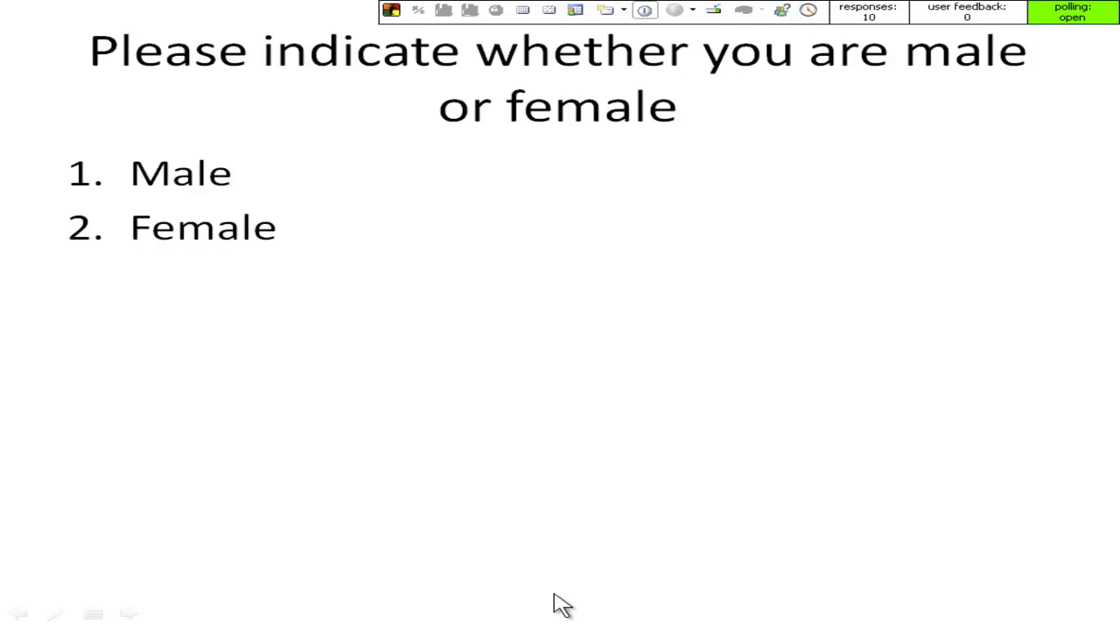
pyautogui.click(412, 575)
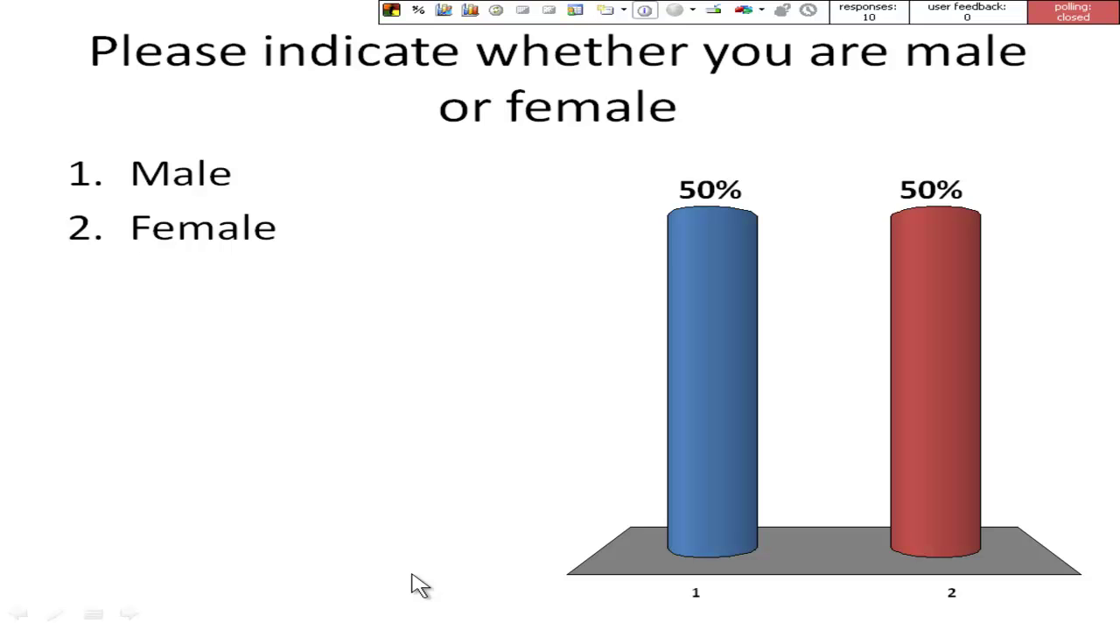
pyautogui.click(418, 584)
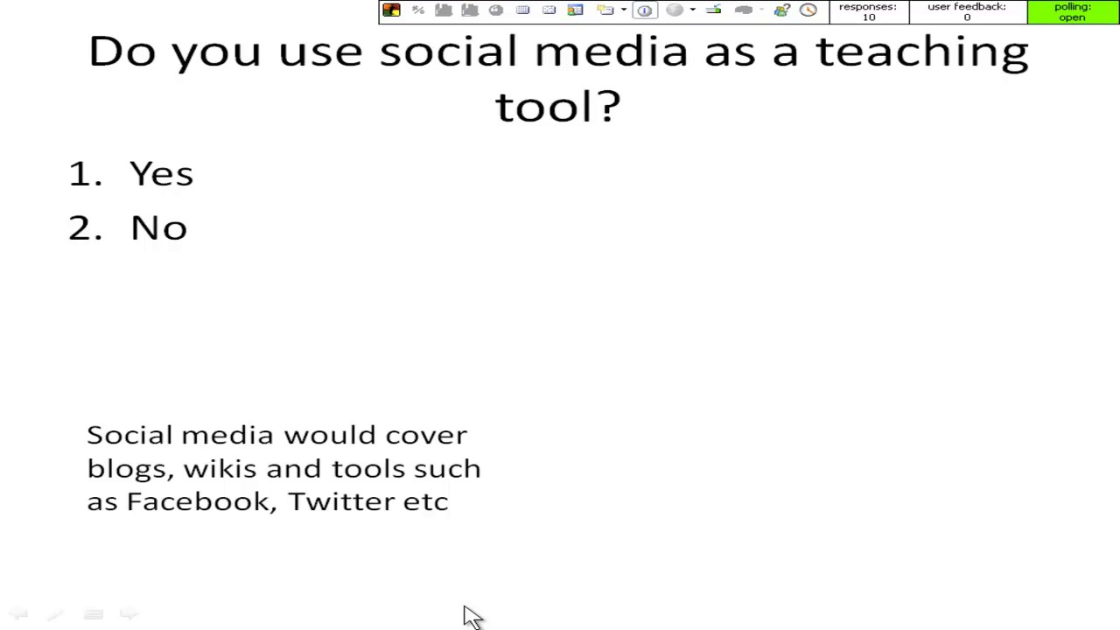
pyautogui.click(473, 610)
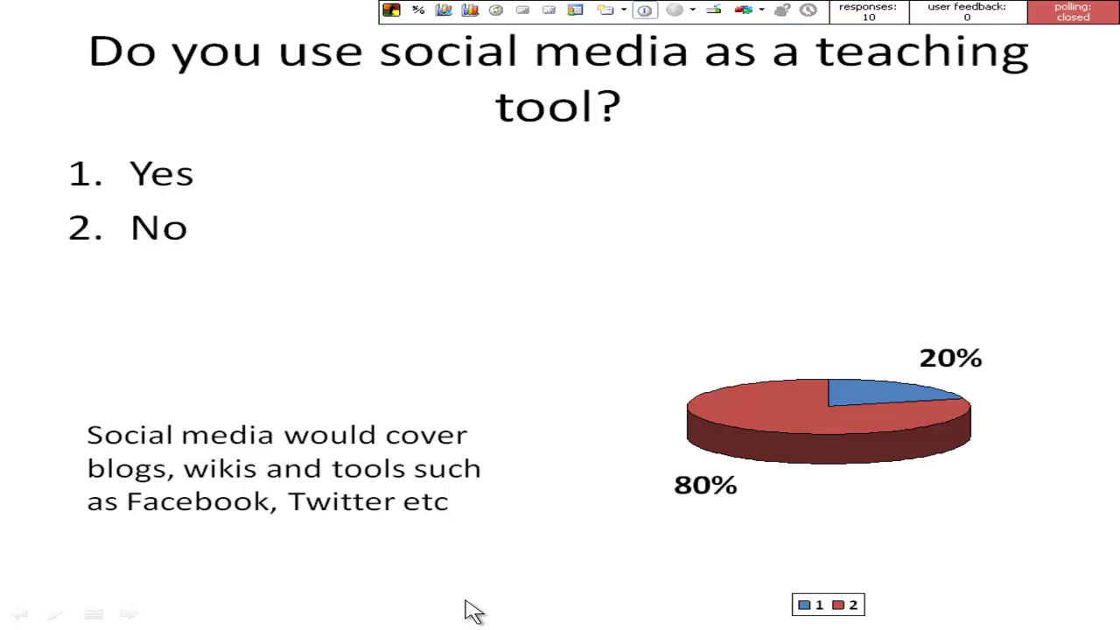
pyautogui.click(472, 610)
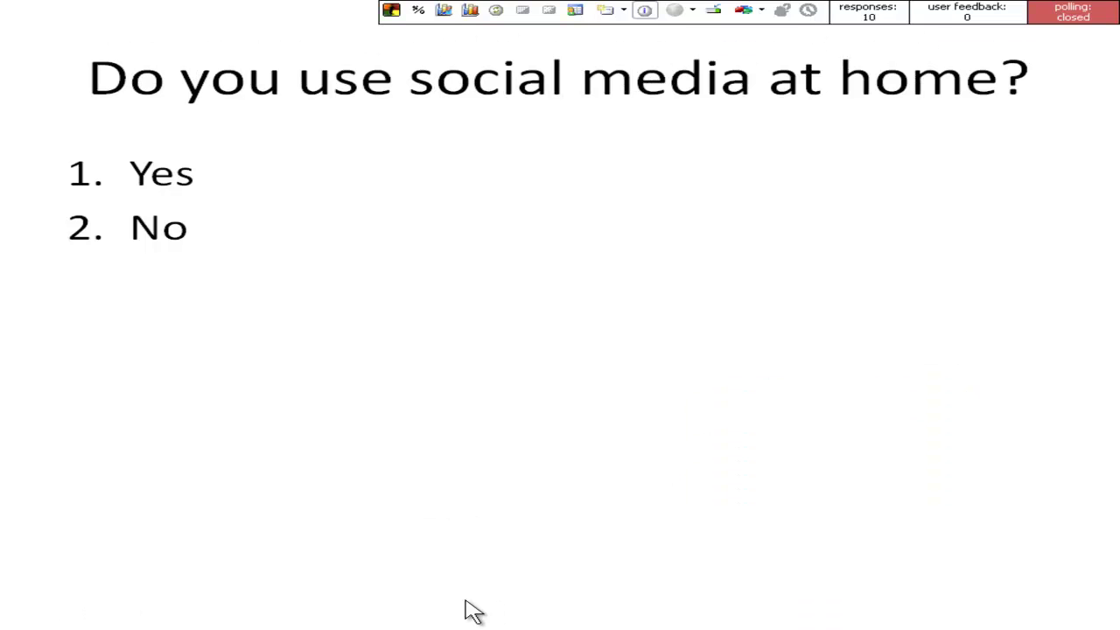
pyautogui.click(387, 587)
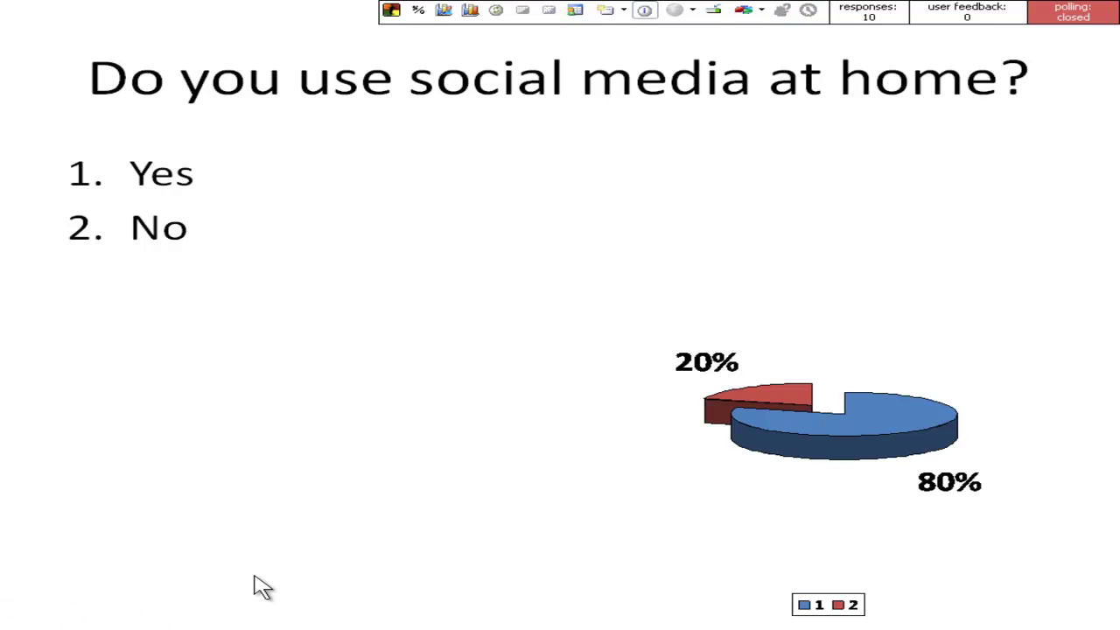
pyautogui.click(355, 585)
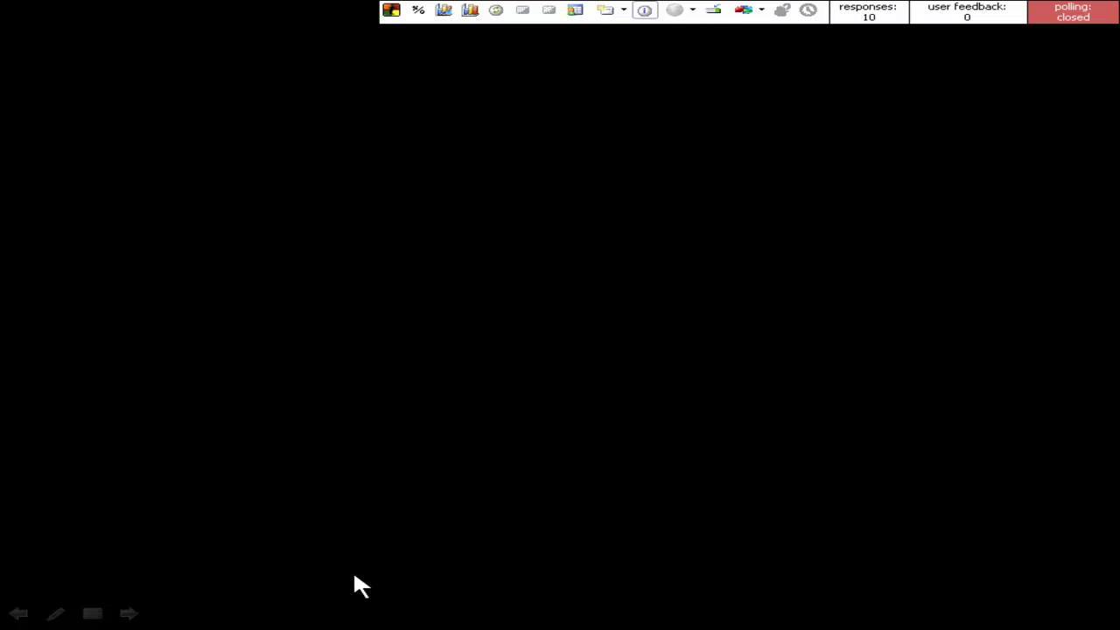
pyautogui.click(383, 585)
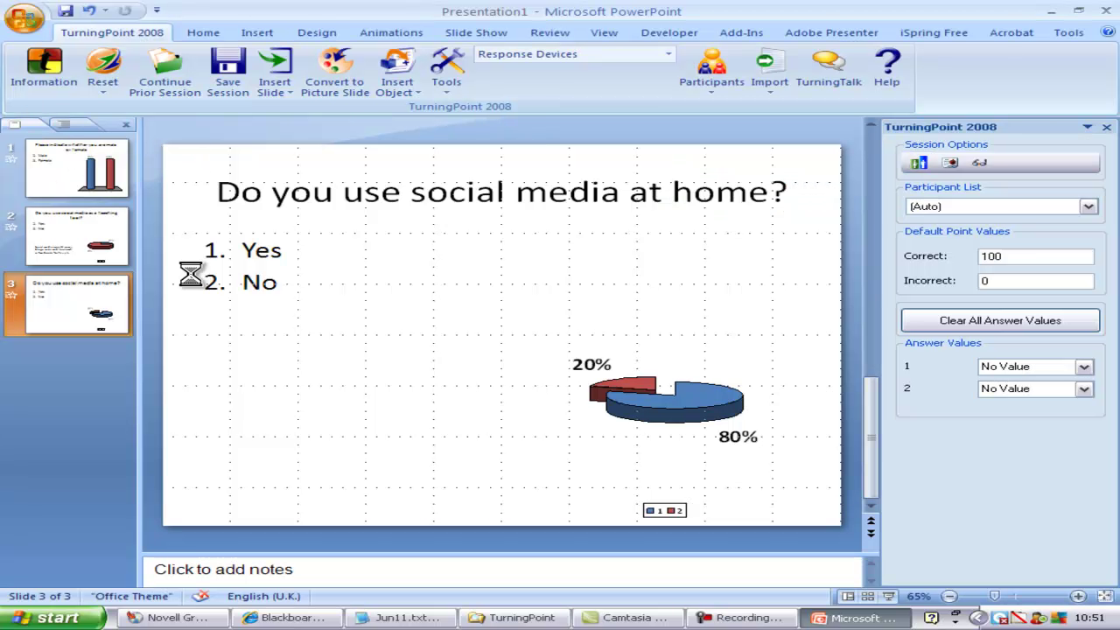
pyautogui.hotkey('ctrl', 's')
# - Save the presentation as demographics.ppt in the TurningPoint folder
pyautogui.doubleClick(637, 250)
pyautogui.moveTo(607, 423); pyautogui.dragTo(293, 445)
pyautogui.write('de')
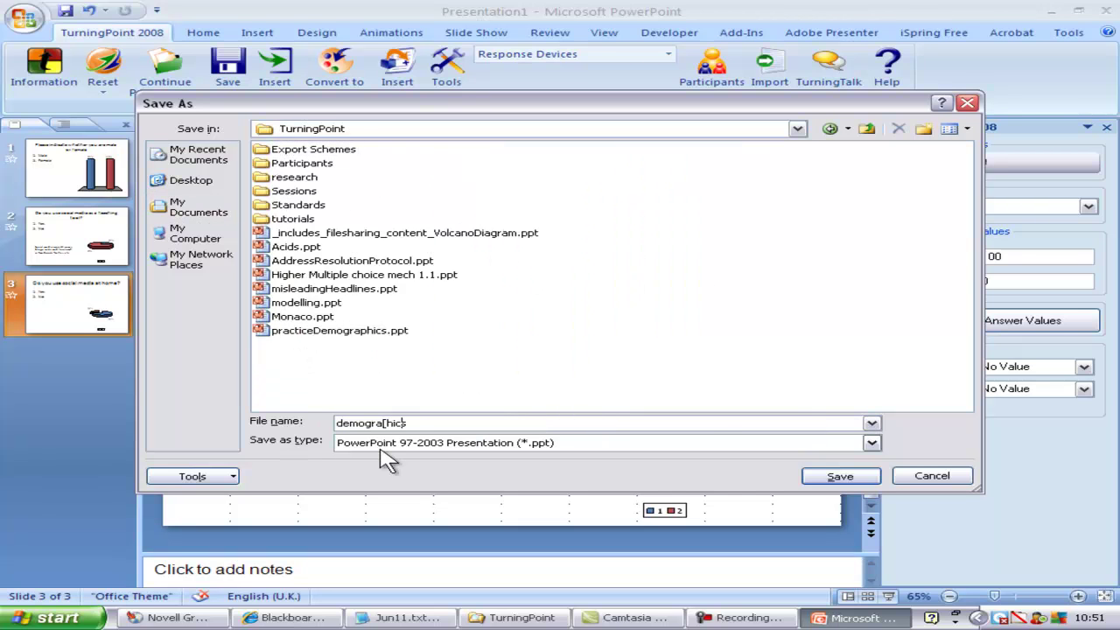
pyautogui.write('mogra[hics')
pyautogui.press('BackSpace')
pyautogui.press('BackSpace')
pyautogui.press('BackSpace')
pyautogui.press('BackSpace')
pyautogui.press('BackSpace')
pyautogui.write('phics')
pyautogui.click(827, 481)
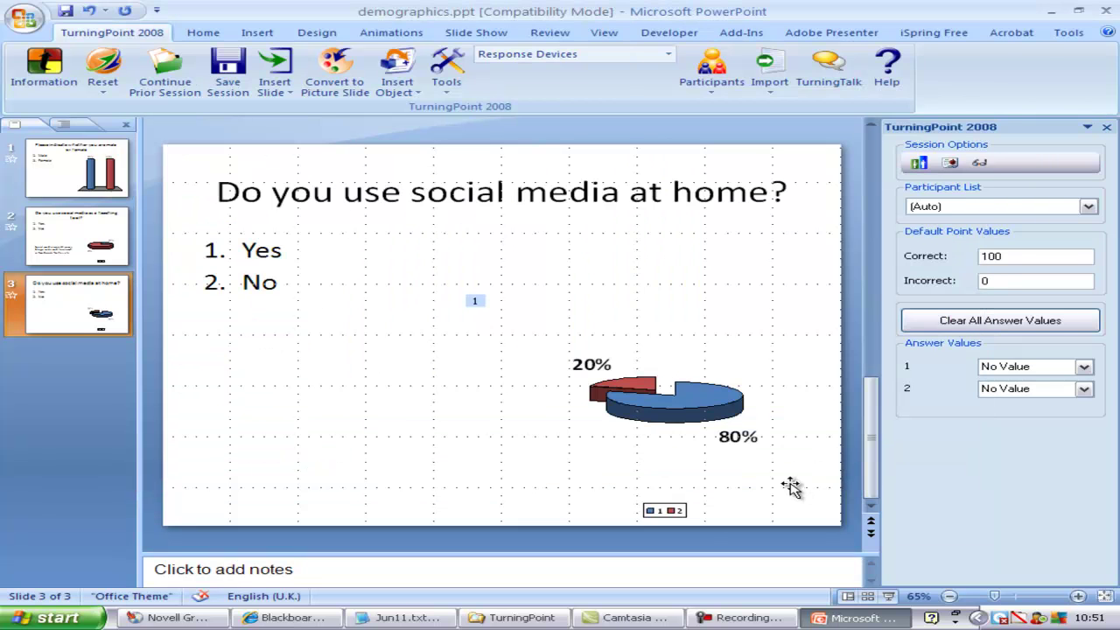
# - Generate a Demographic Reports report for the session from TurningPoint's Reports window
pyautogui.click(446, 81)
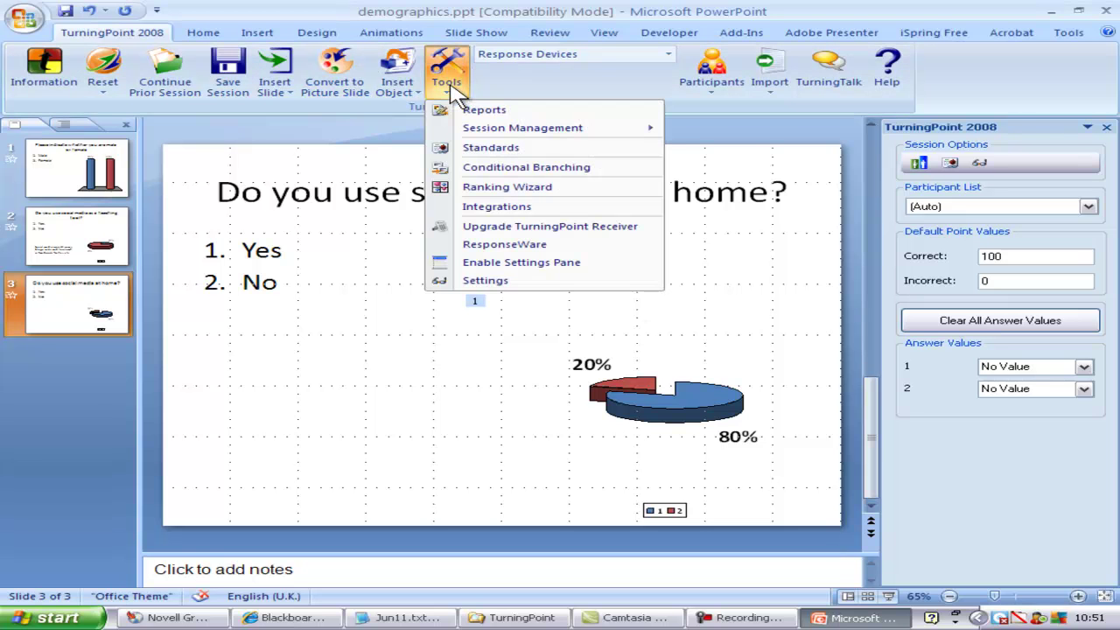
pyautogui.click(513, 112)
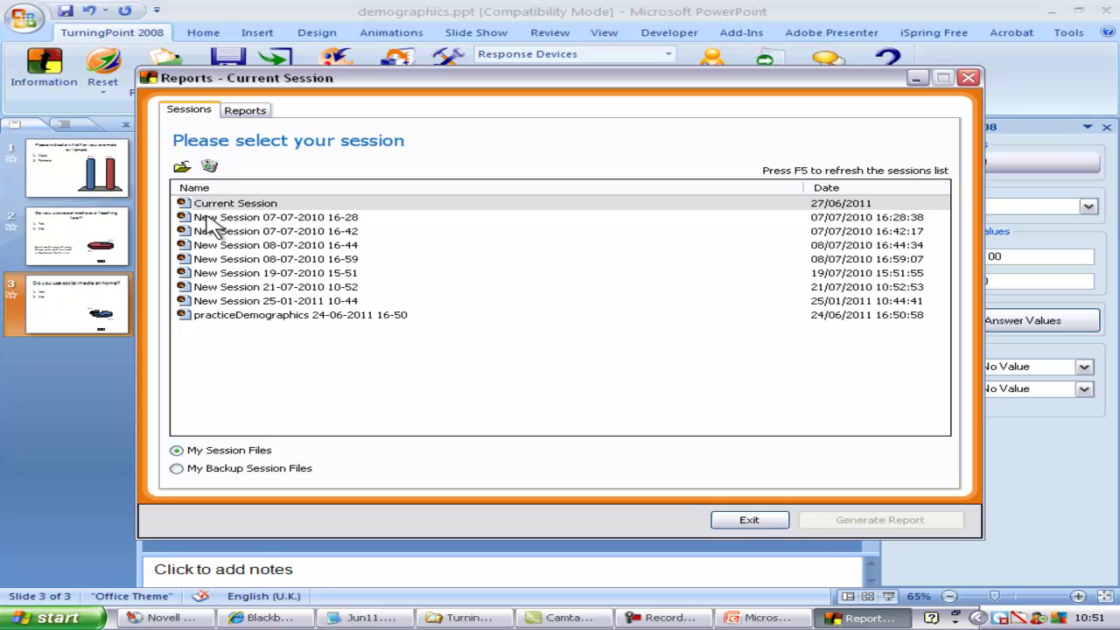
pyautogui.click(252, 112)
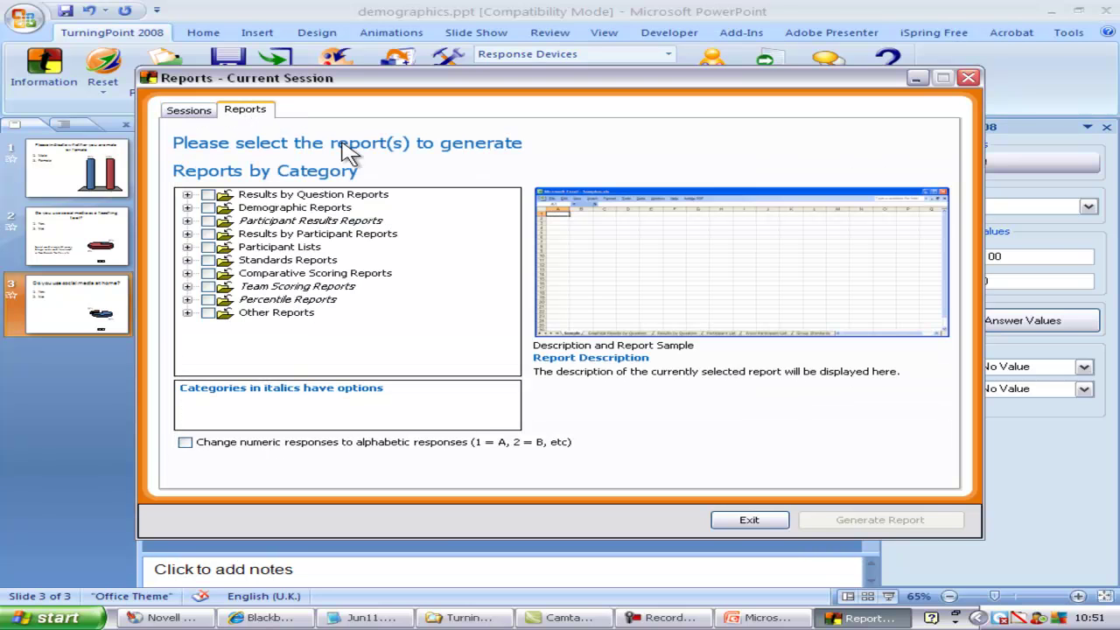
pyautogui.click(208, 207)
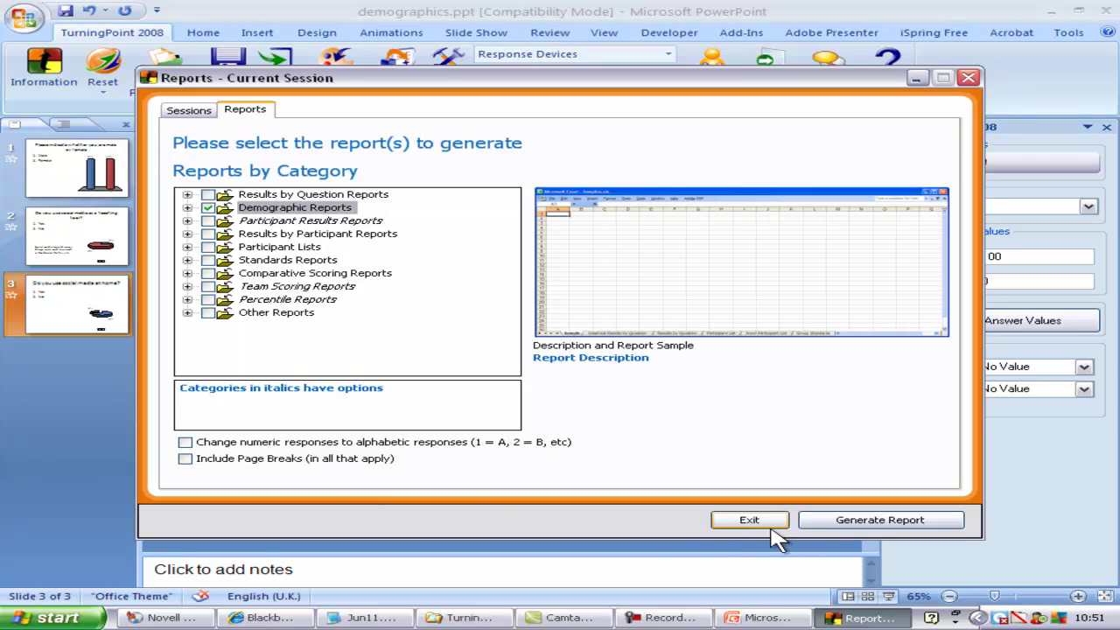
pyautogui.click(840, 523)
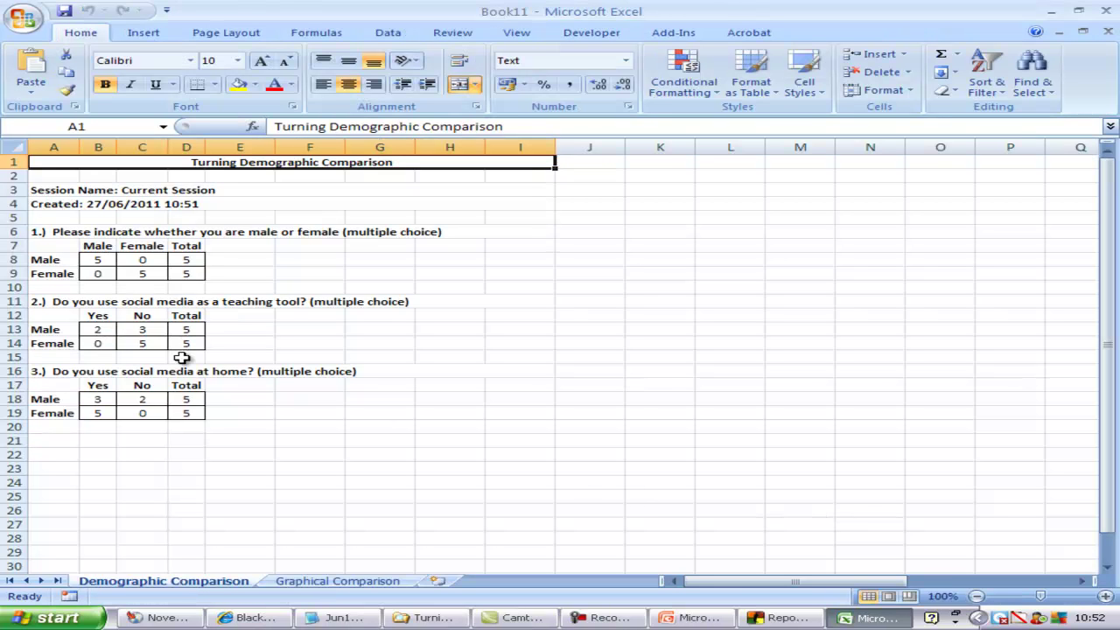
# - Scroll through the Graphical Comparison sheet's bar charts, then minimize Excel
pyautogui.click(311, 583)
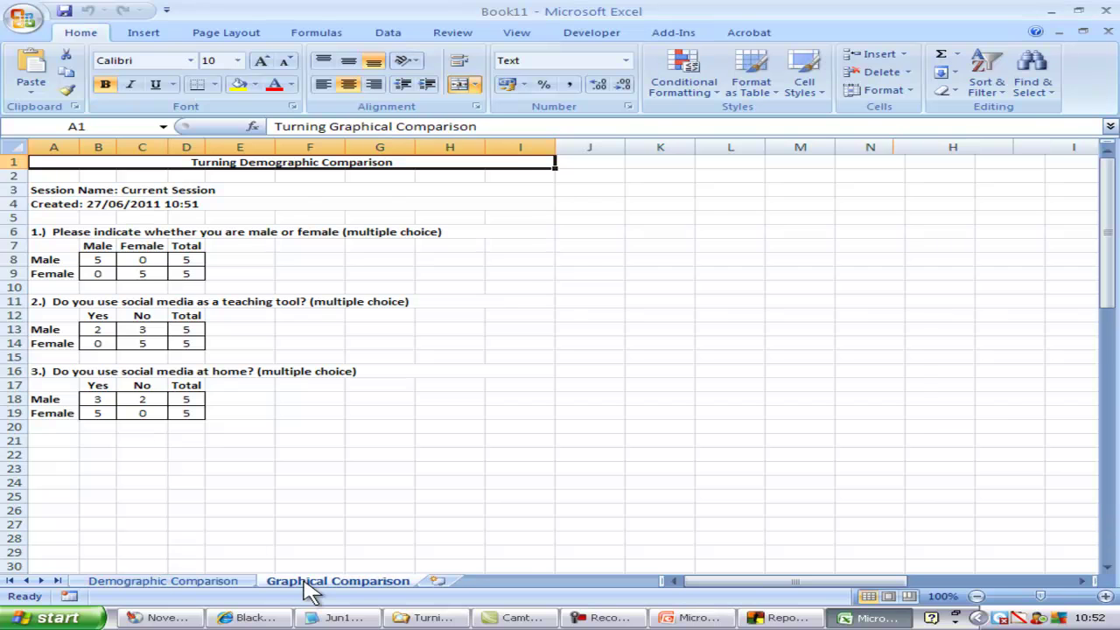
pyautogui.moveTo(1101, 346); pyautogui.dragTo(1102, 547)
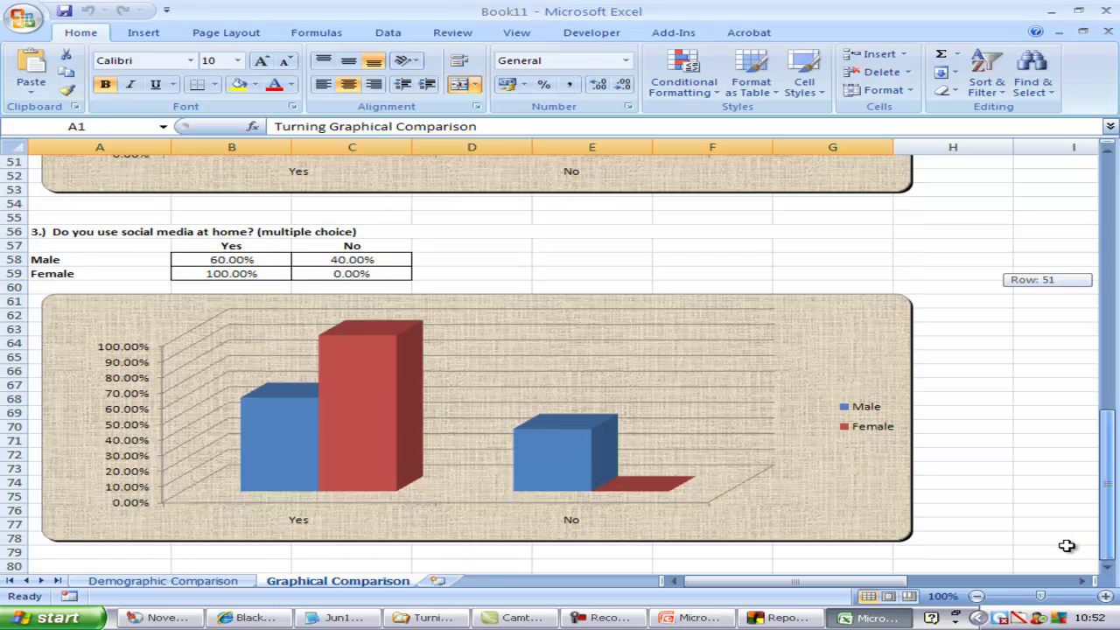
pyautogui.click(1052, 11)
# - Close the reports window and delete the male/female question slide
pyautogui.click(748, 518)
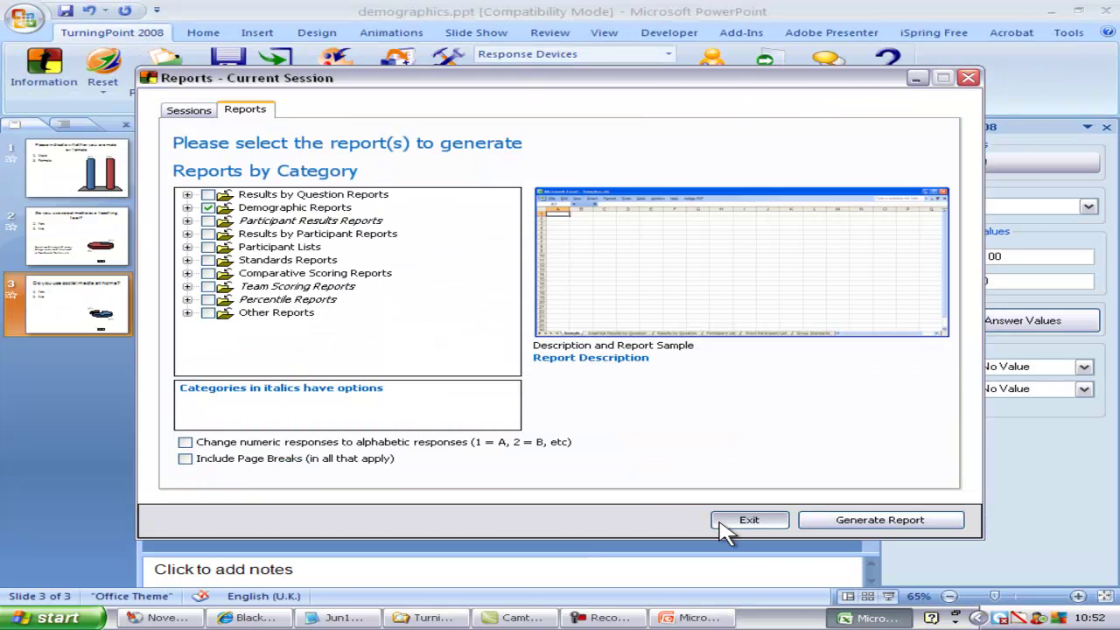
pyautogui.click(68, 184)
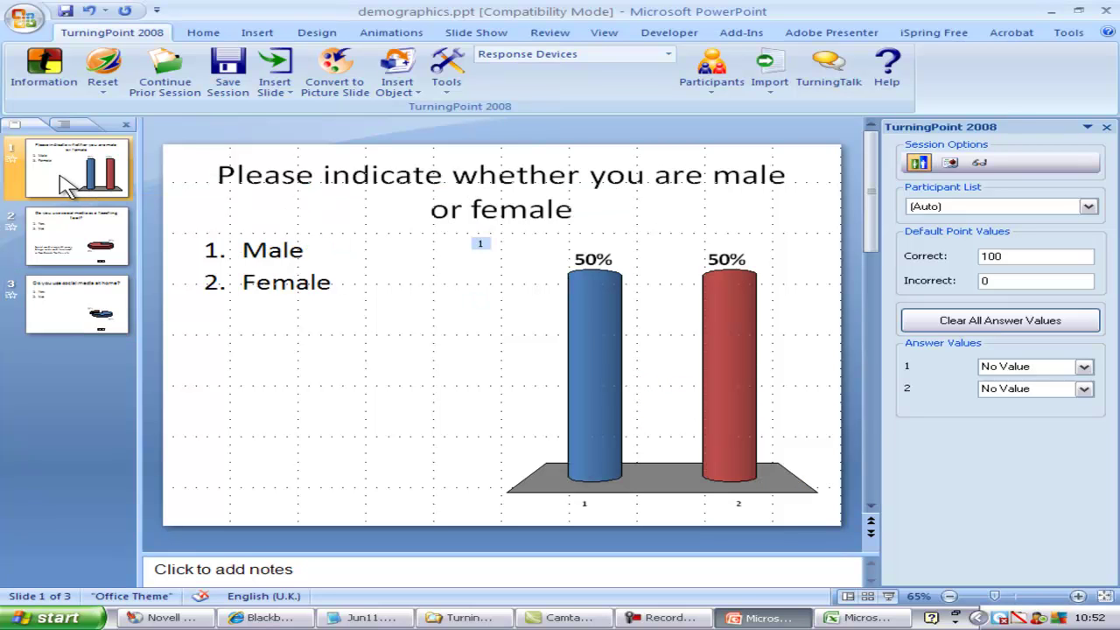
pyautogui.rightClick(68, 185)
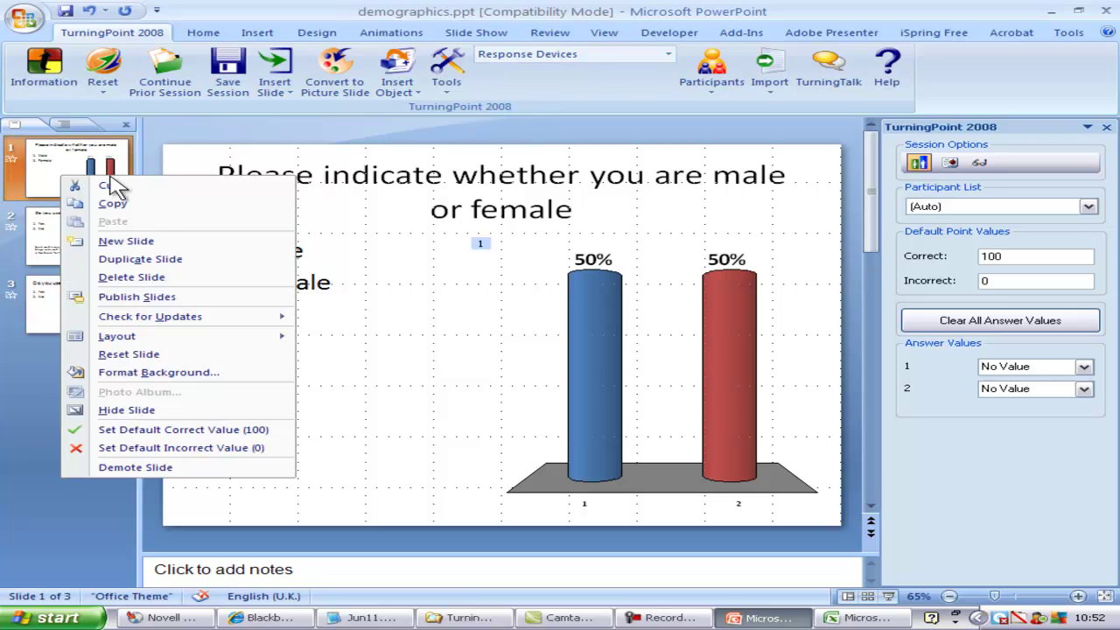
pyautogui.click(131, 277)
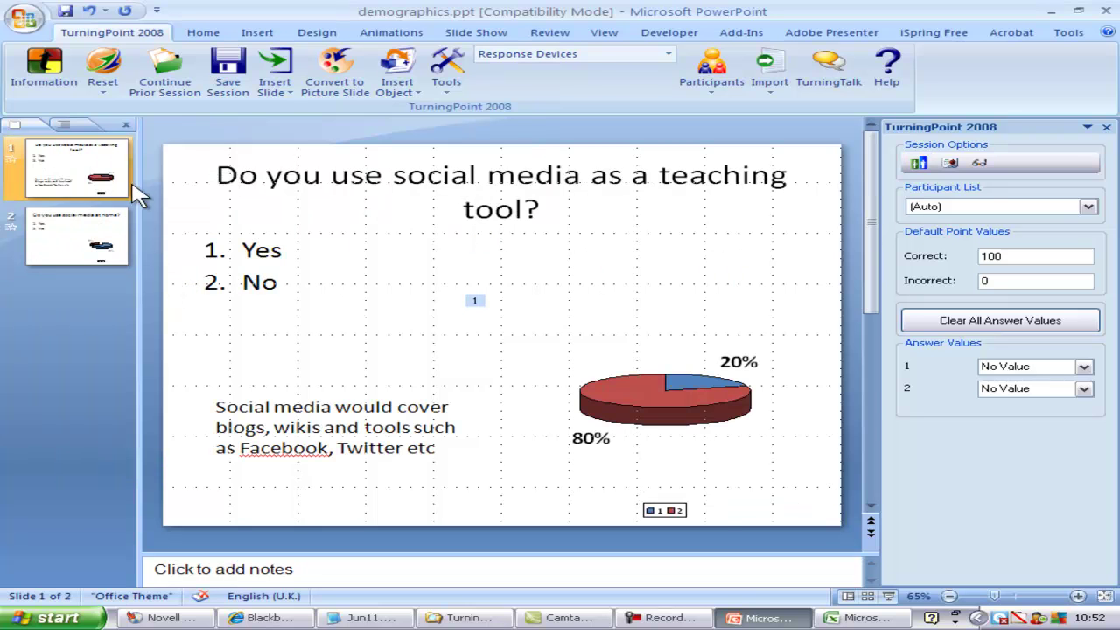
# - Insert a vertical bar polling slide at the front titled 'Please indicate your age group?'
pyautogui.click(278, 90)
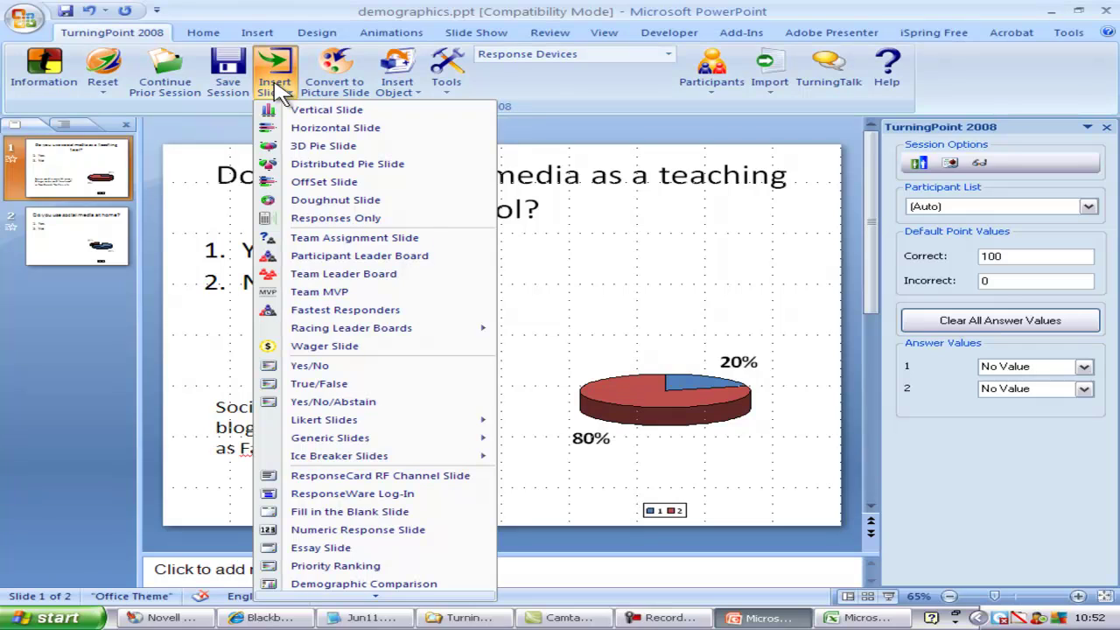
pyautogui.click(391, 112)
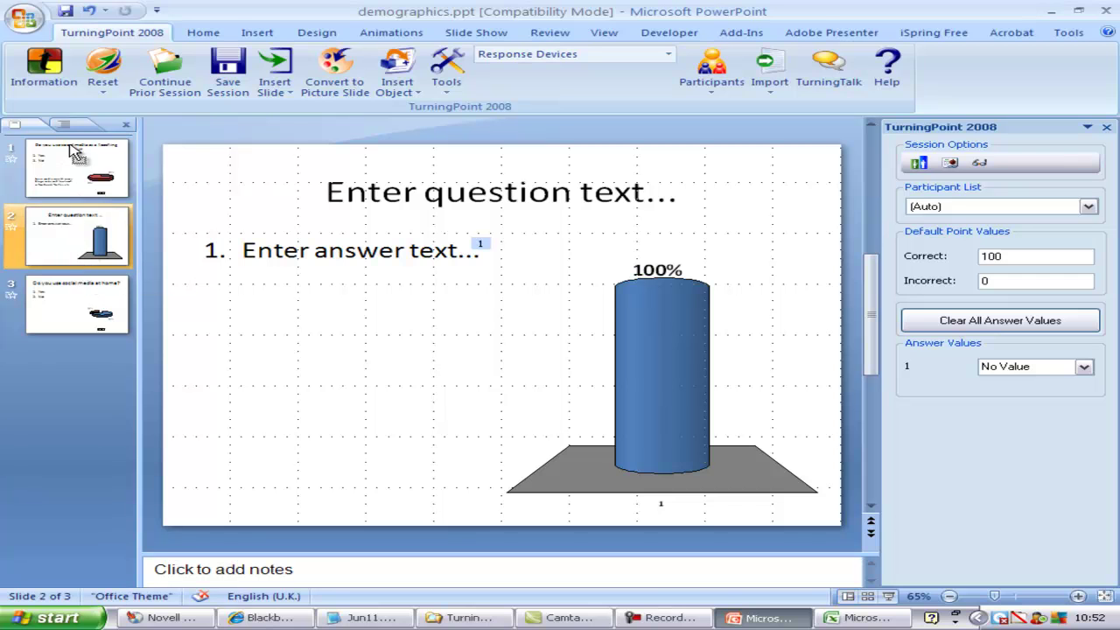
pyautogui.moveTo(75, 150); pyautogui.dragTo(76, 156)
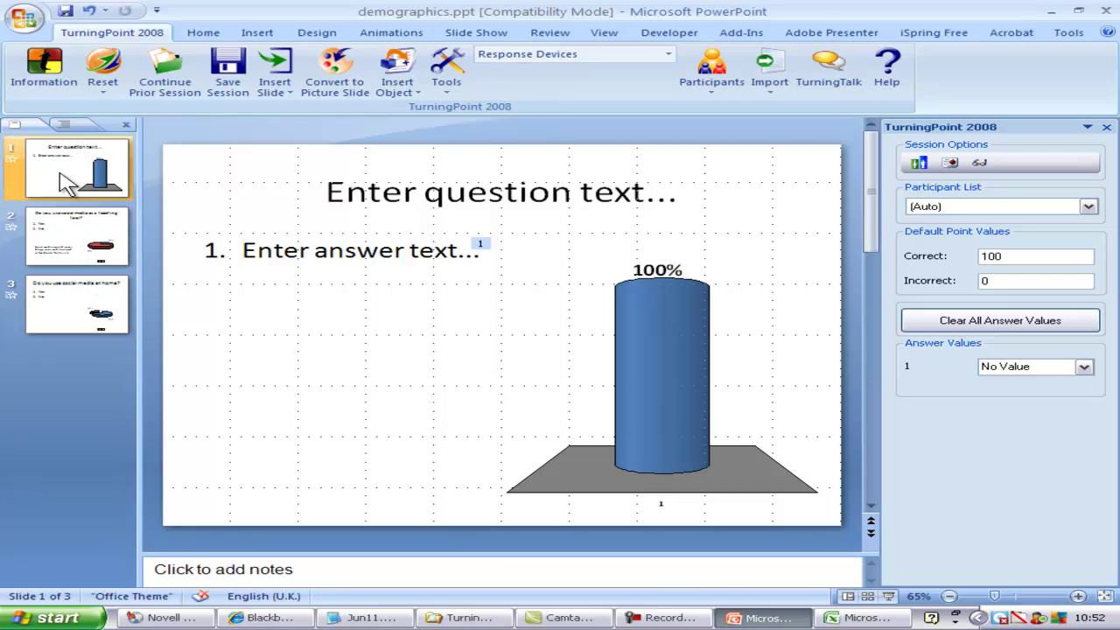
pyautogui.tripleClick(442, 201)
pyautogui.write('Please indicate your ')
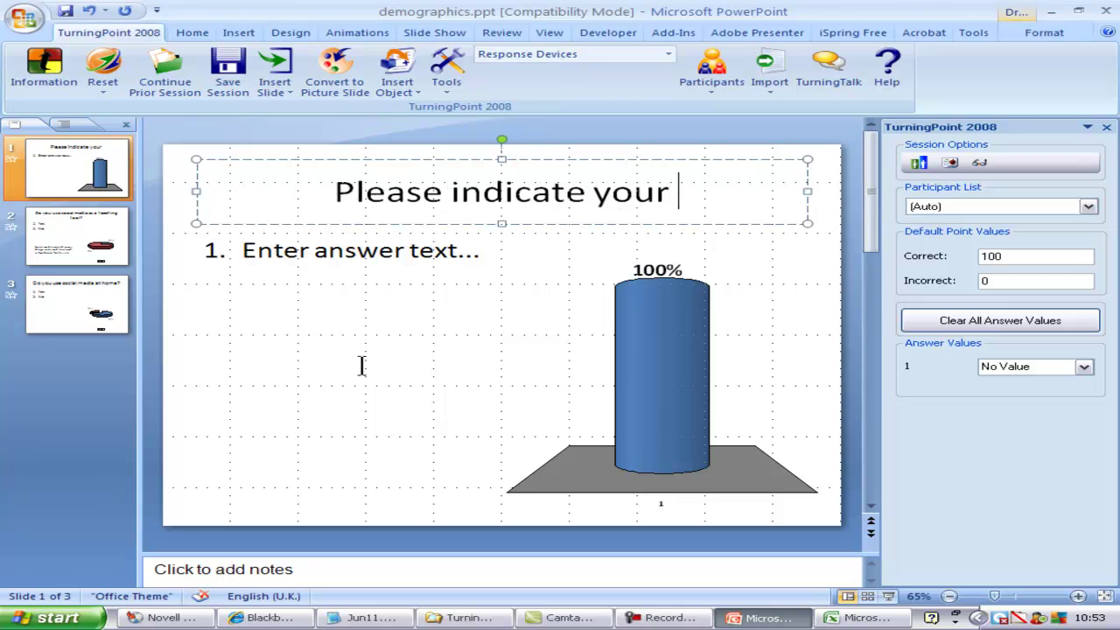
pyautogui.write('age group?')
# - Enter the six age-group answers: <20, 21 - 30, 31 - 40, 41 - 50, 51 - 60, >60
pyautogui.tripleClick(451, 241)
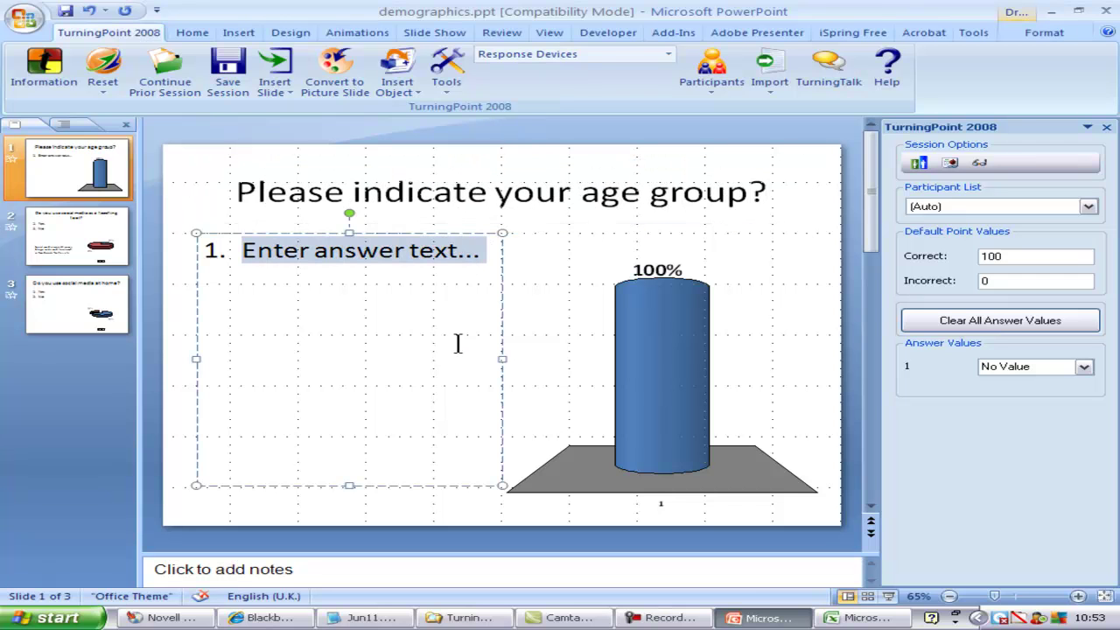
pyautogui.write('<2021 - 30')
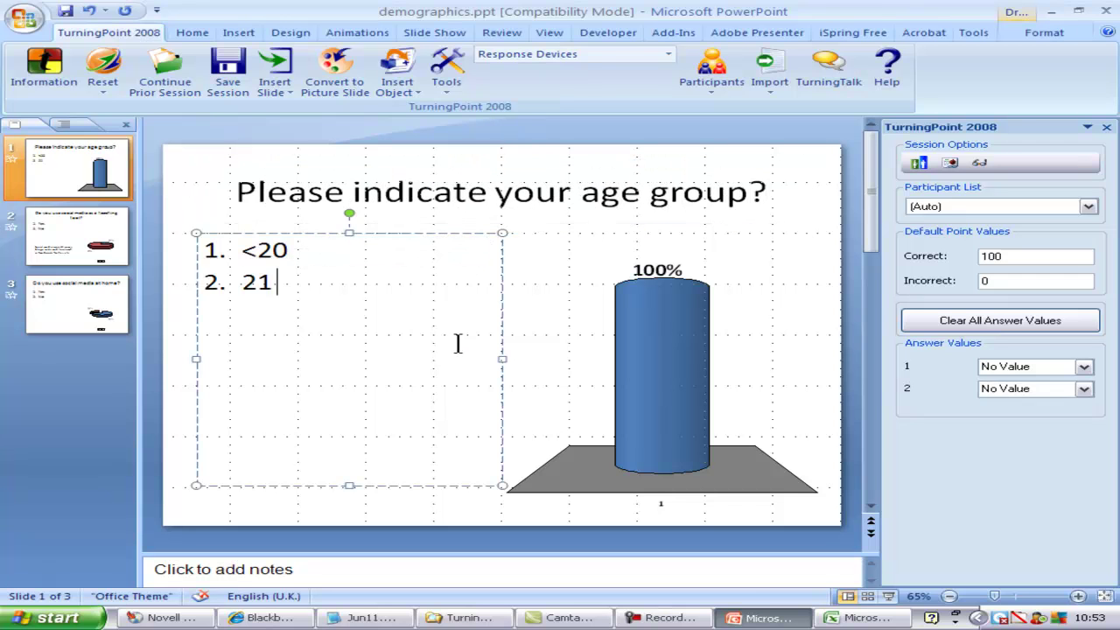
pyautogui.press('Return')
pyautogui.write('31 - 40')
pyautogui.press('Return')
pyautogui.write('41 - 50')
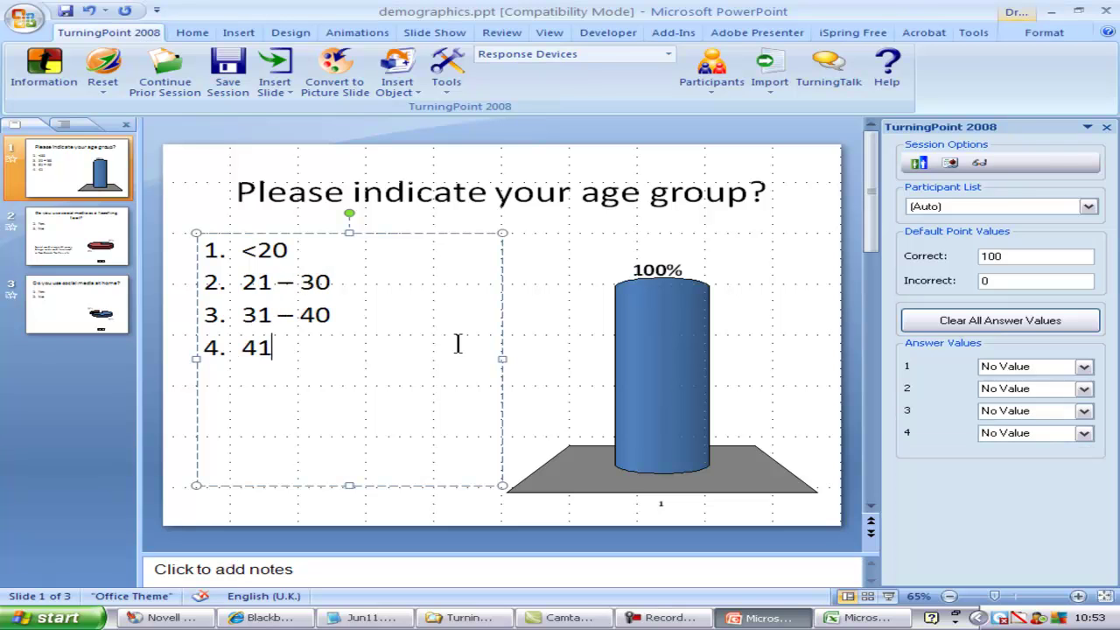
pyautogui.press('Return')
pyautogui.write('51 - 60')
pyautogui.press('Return')
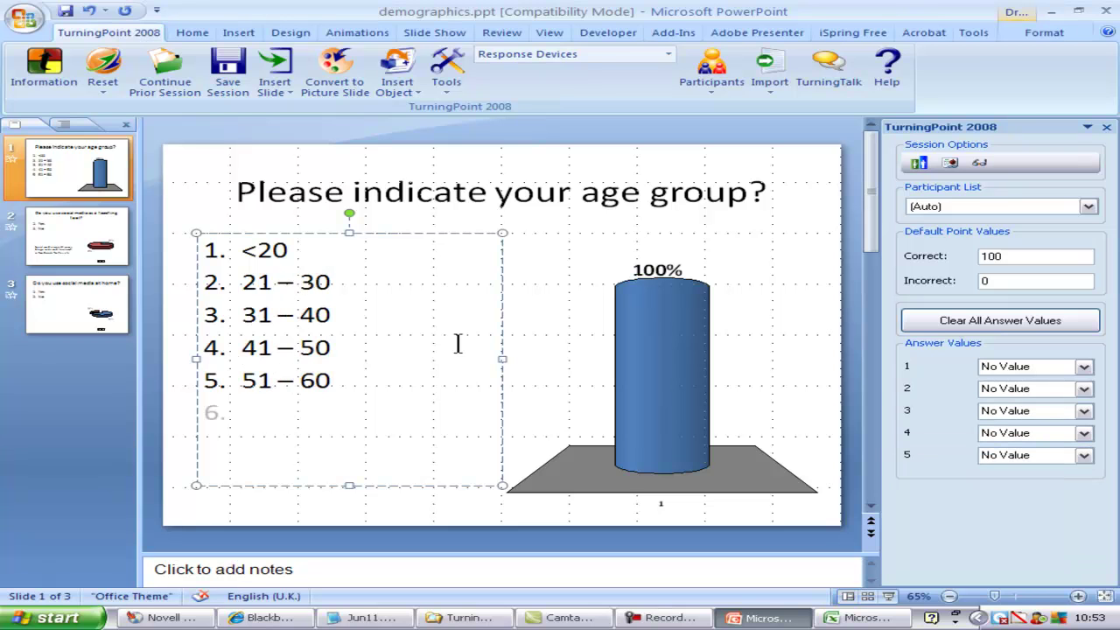
pyautogui.write('>60')
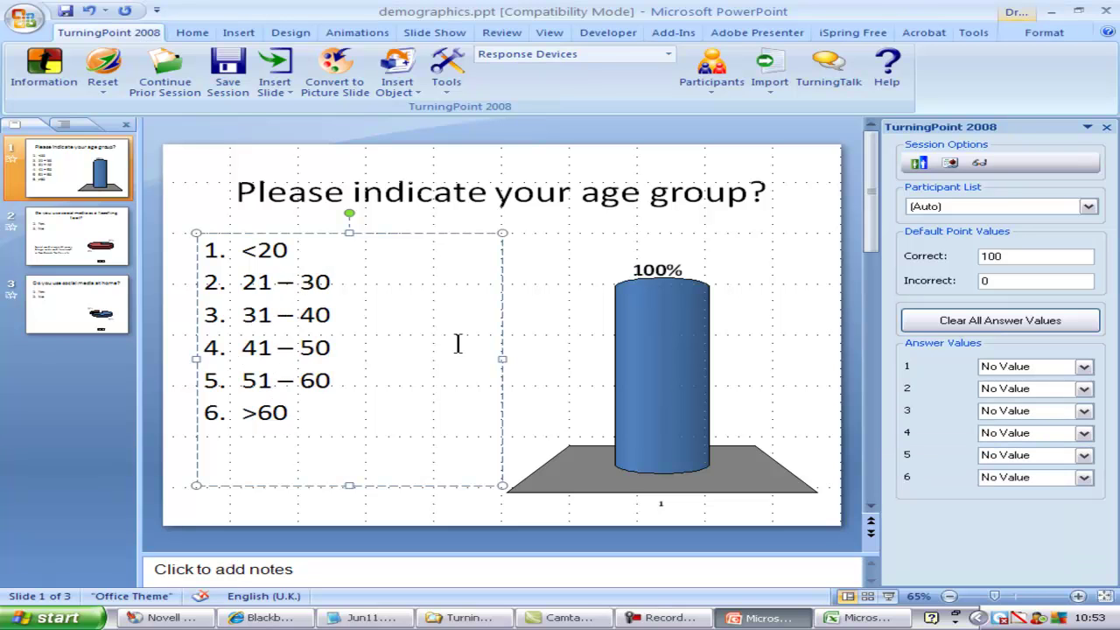
pyautogui.click(306, 512)
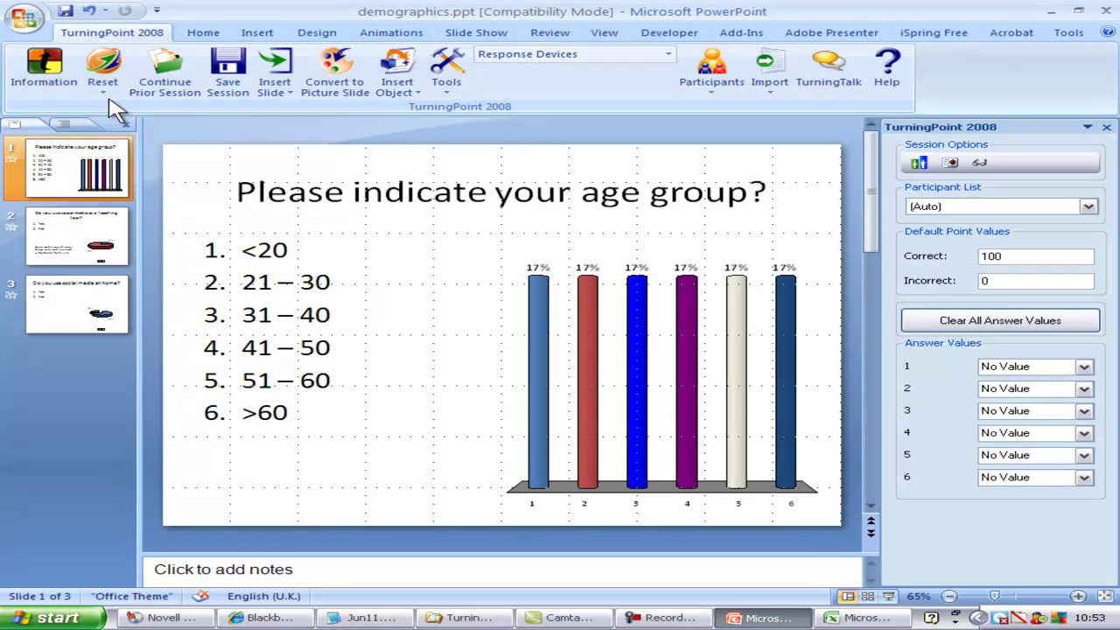
# - Reset the session's test responses without saving them
pyautogui.click(103, 87)
pyautogui.click(138, 109)
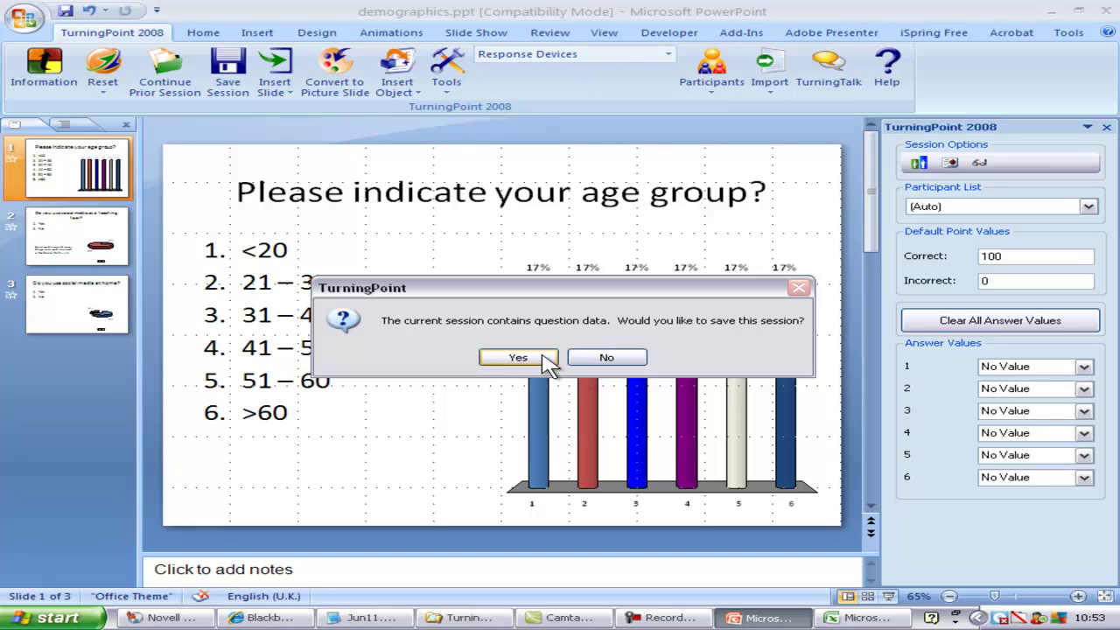
pyautogui.click(598, 362)
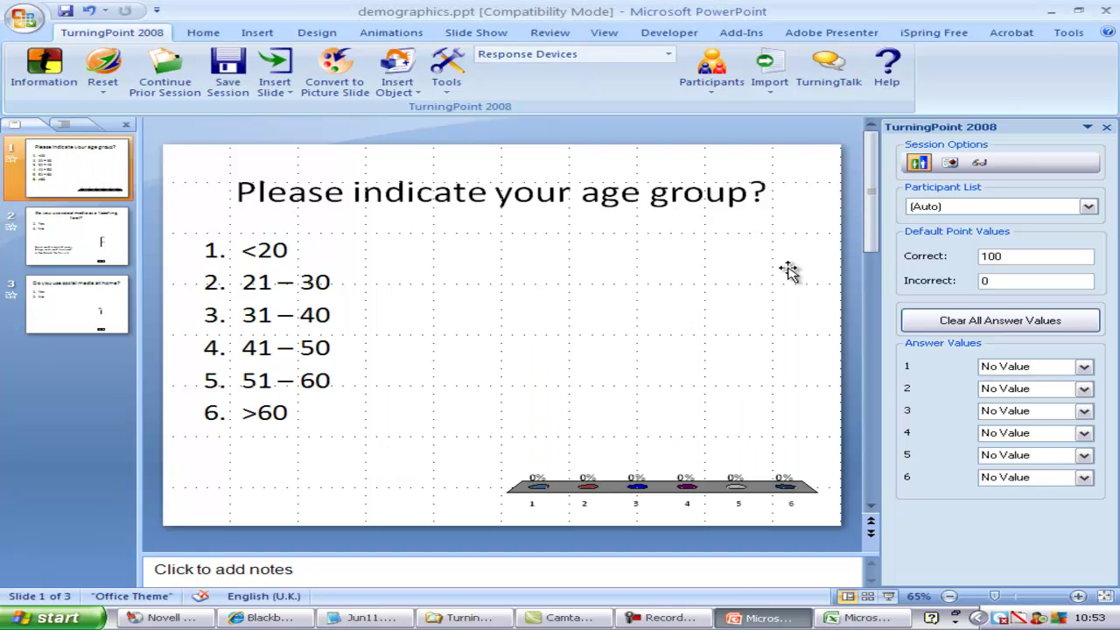
# - Present the show again, opening and closing polling on all three questions, then exit
pyautogui.click(888, 596)
pyautogui.click(525, 529)
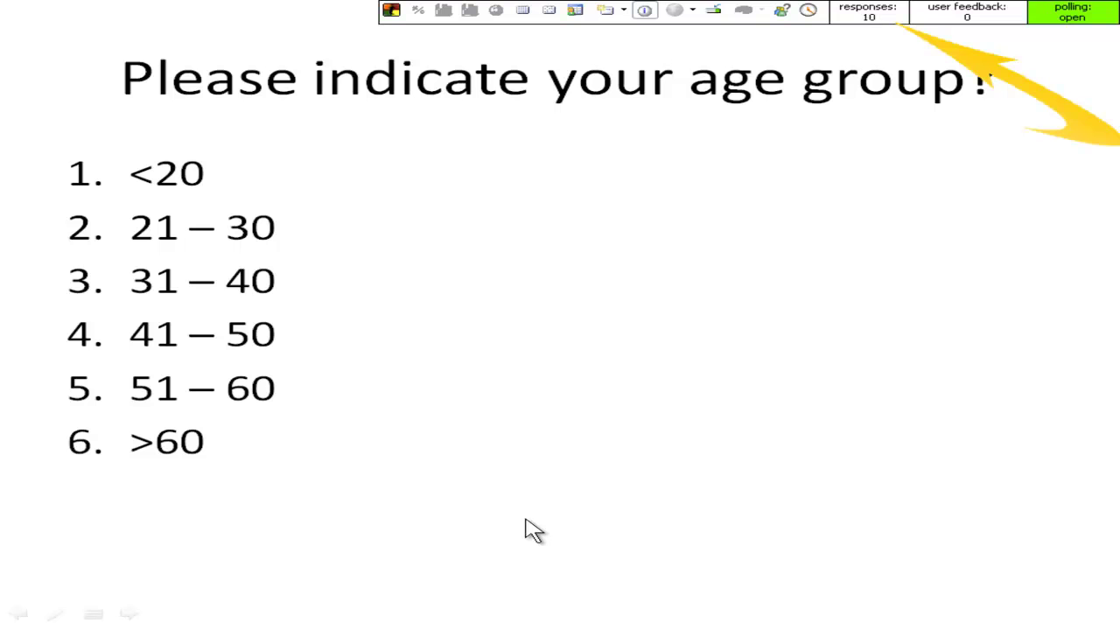
pyautogui.click(434, 543)
pyautogui.click(415, 535)
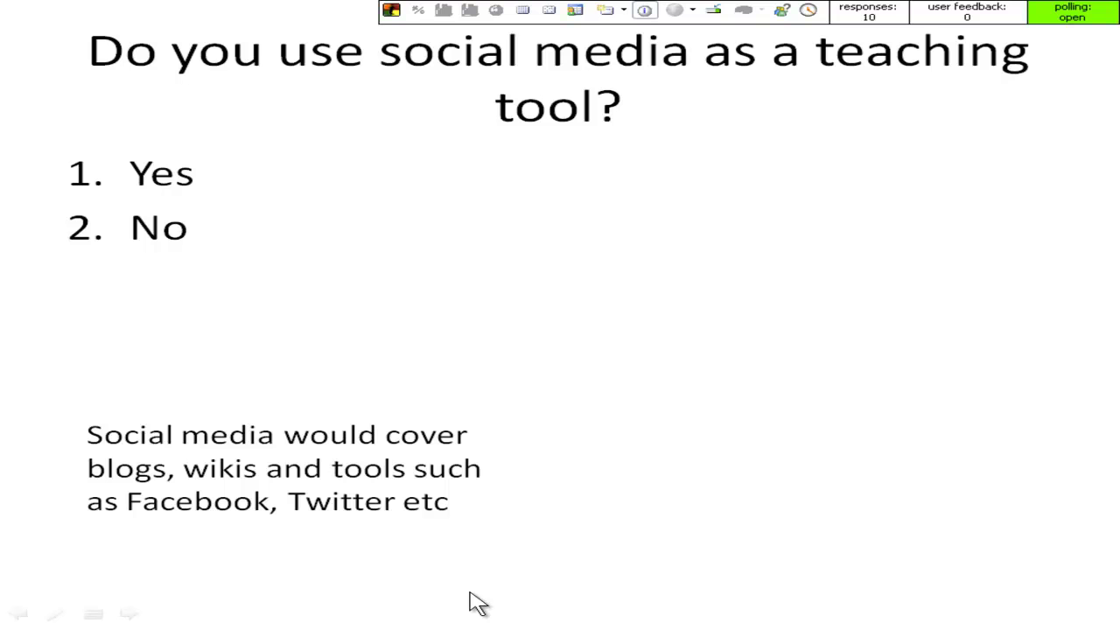
pyautogui.click(528, 595)
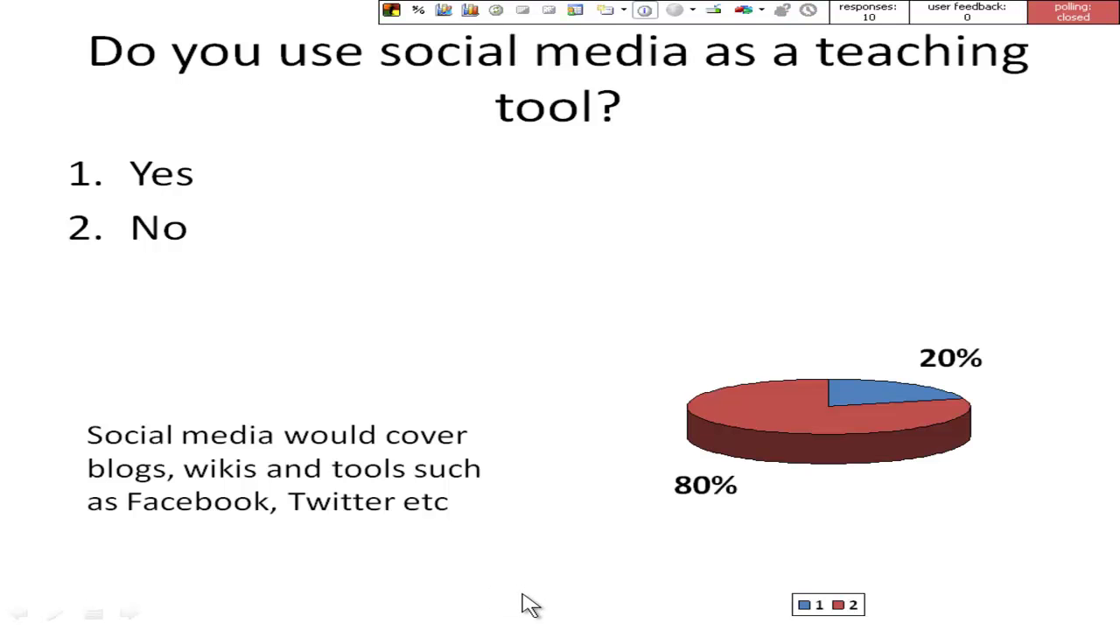
pyautogui.click(523, 595)
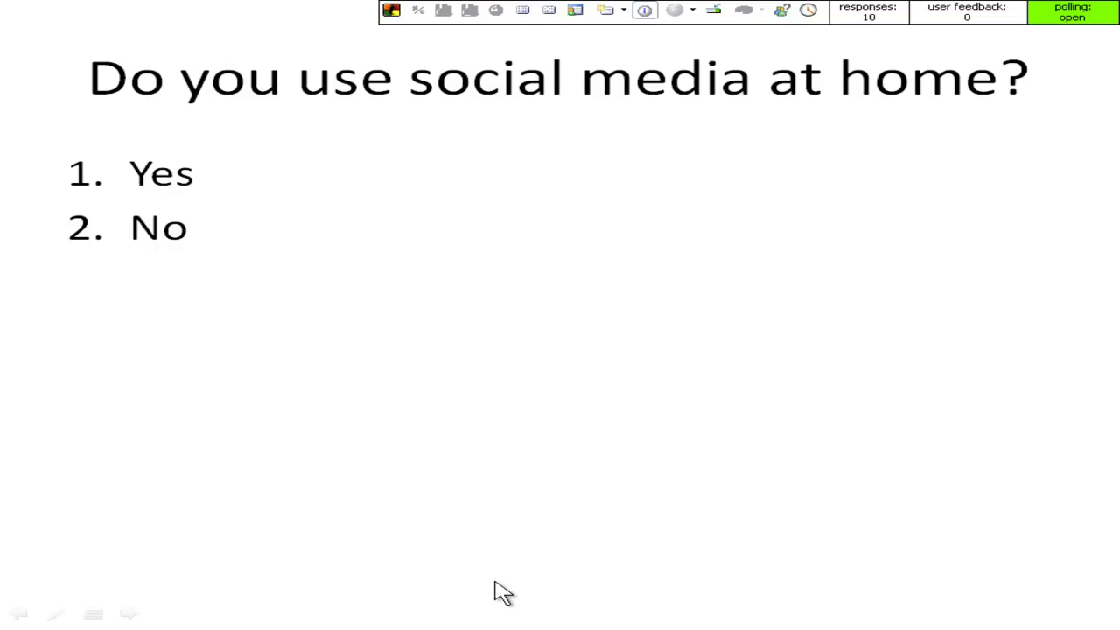
pyautogui.click(386, 537)
pyautogui.click(388, 536)
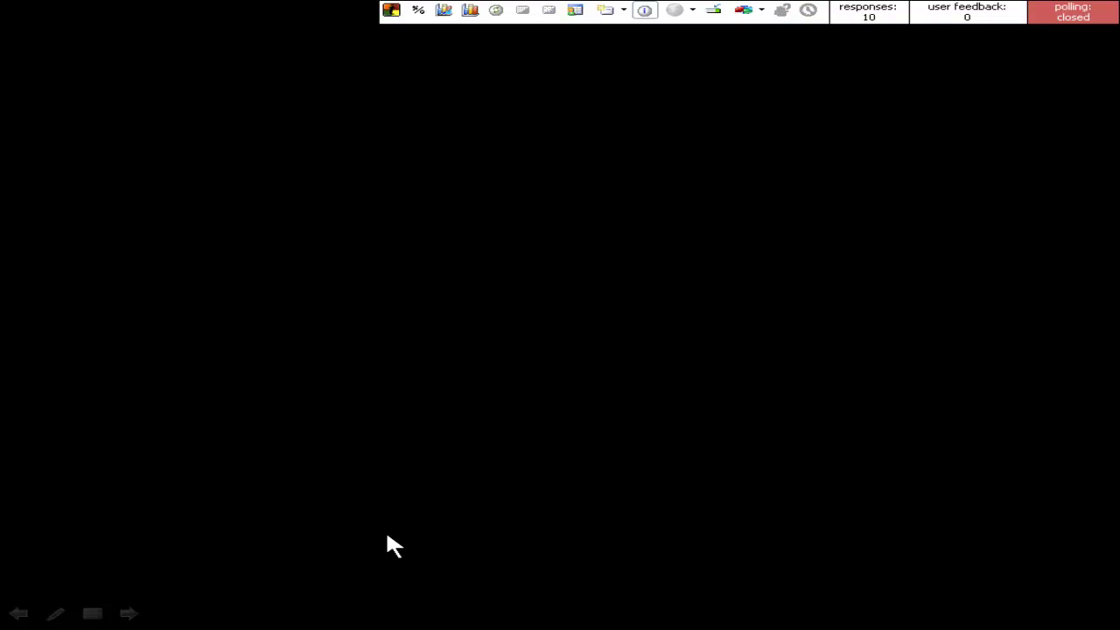
pyautogui.click(371, 519)
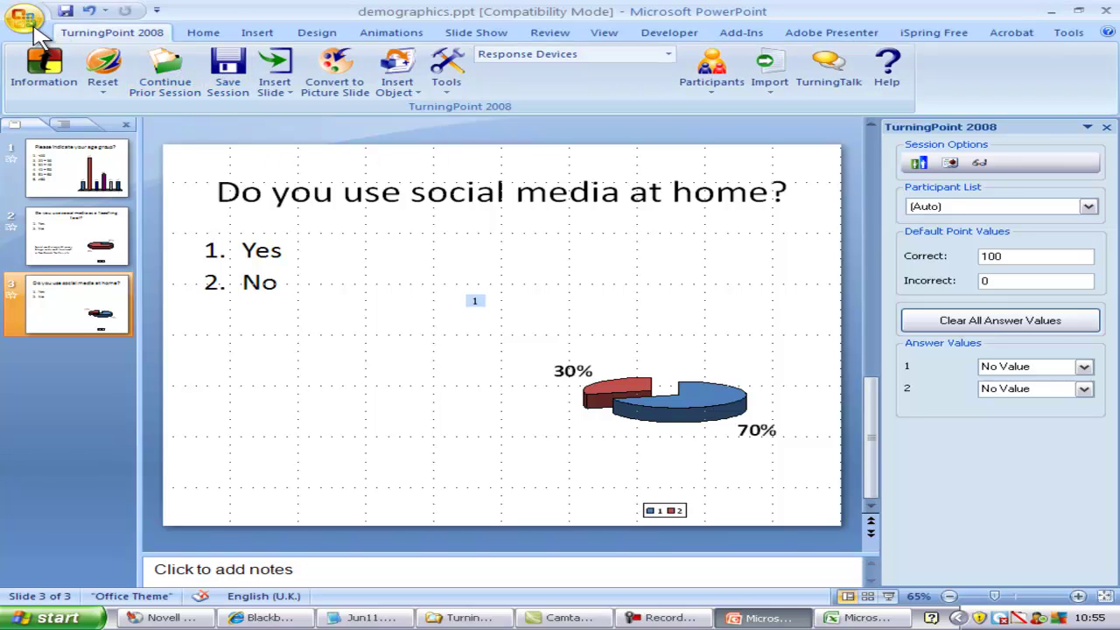
# - Save the polled presentation and generate a TurningPoint Demographic Report of the session results
pyautogui.hotkey('ctrl', 's')
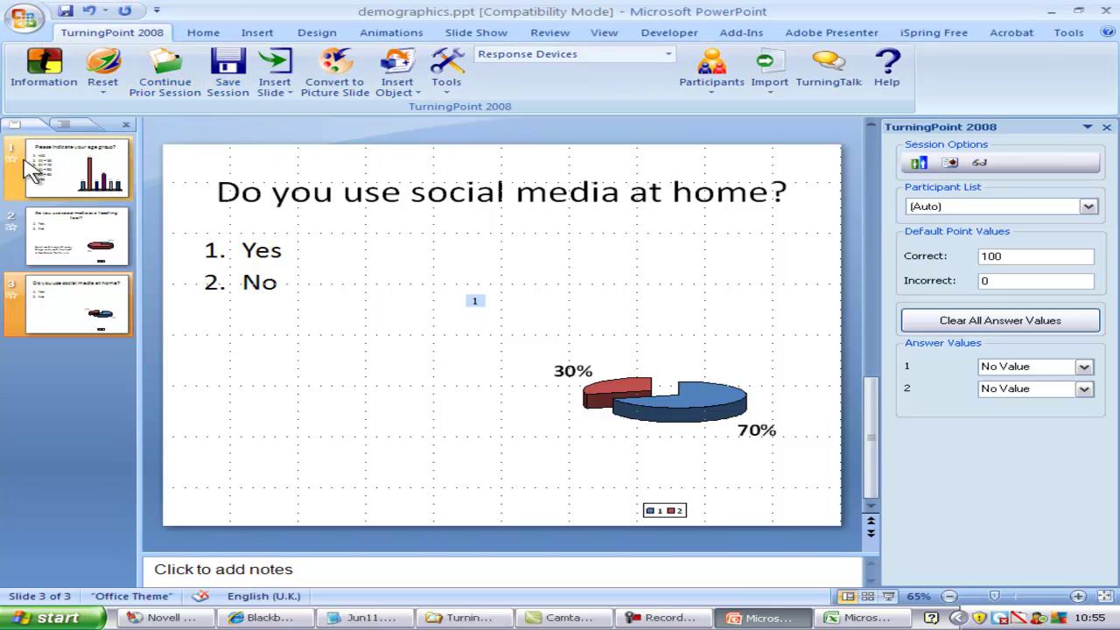
pyautogui.click(448, 87)
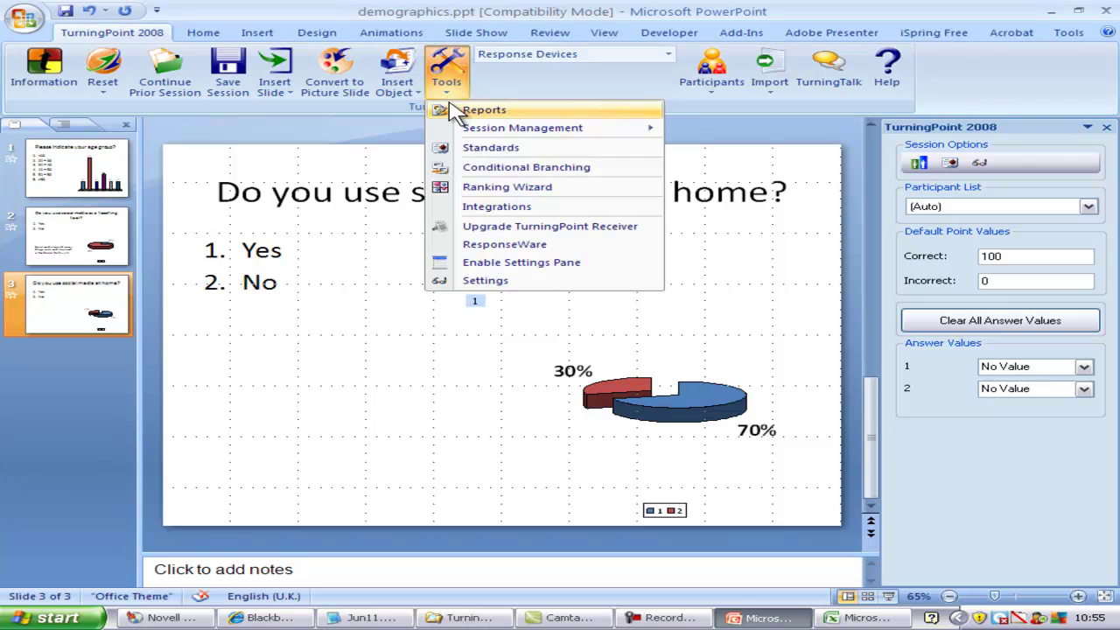
pyautogui.click(477, 109)
pyautogui.click(245, 109)
pyautogui.click(207, 207)
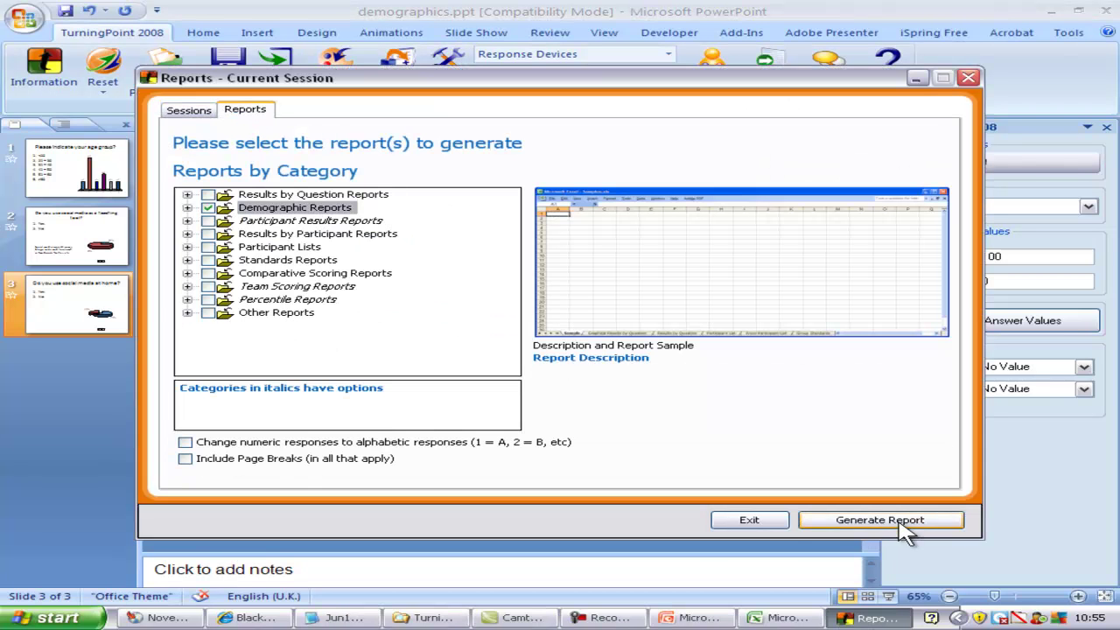
pyautogui.click(902, 522)
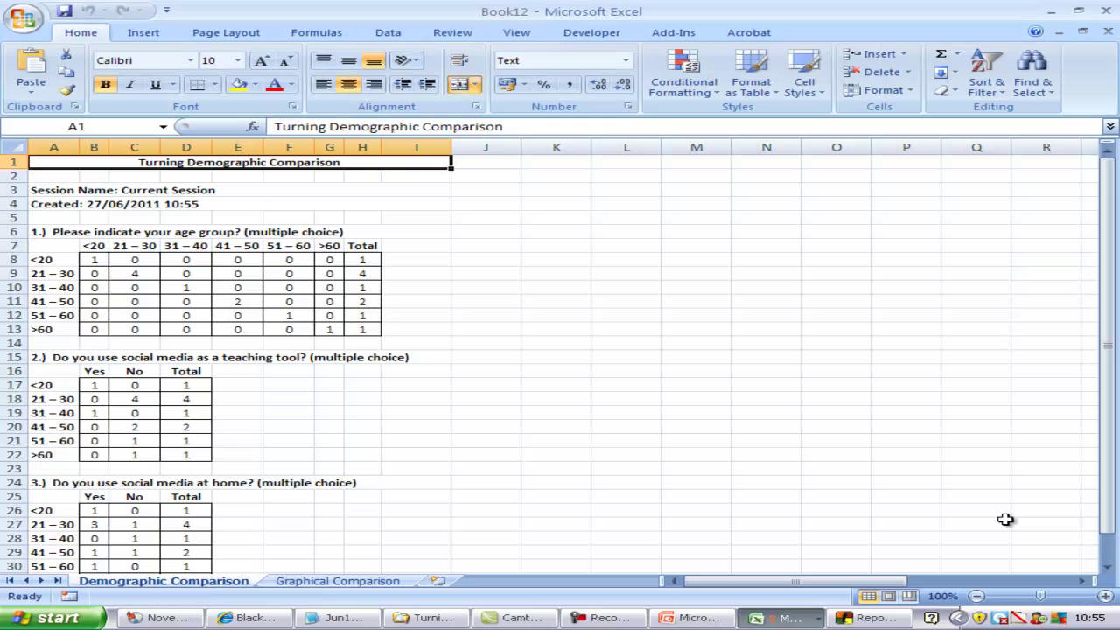
# - Open the Graphical Comparison sheet and select the social-media-at-home chart
pyautogui.moveTo(1106, 280); pyautogui.dragTo(1113, 364)
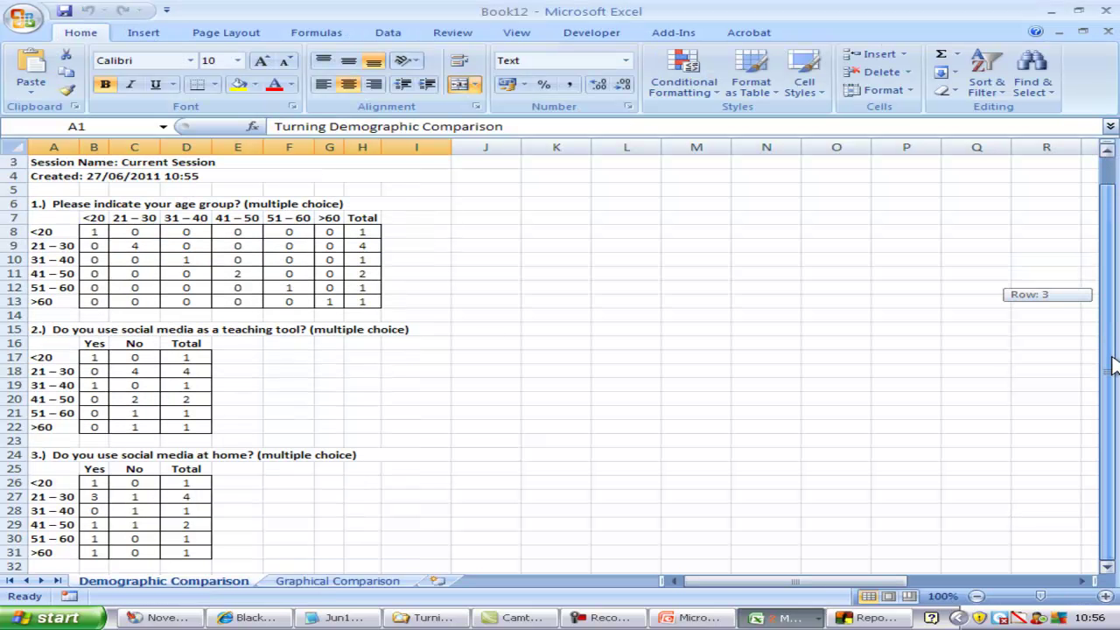
pyautogui.click(346, 581)
pyautogui.moveTo(1108, 234); pyautogui.dragTo(1085, 540)
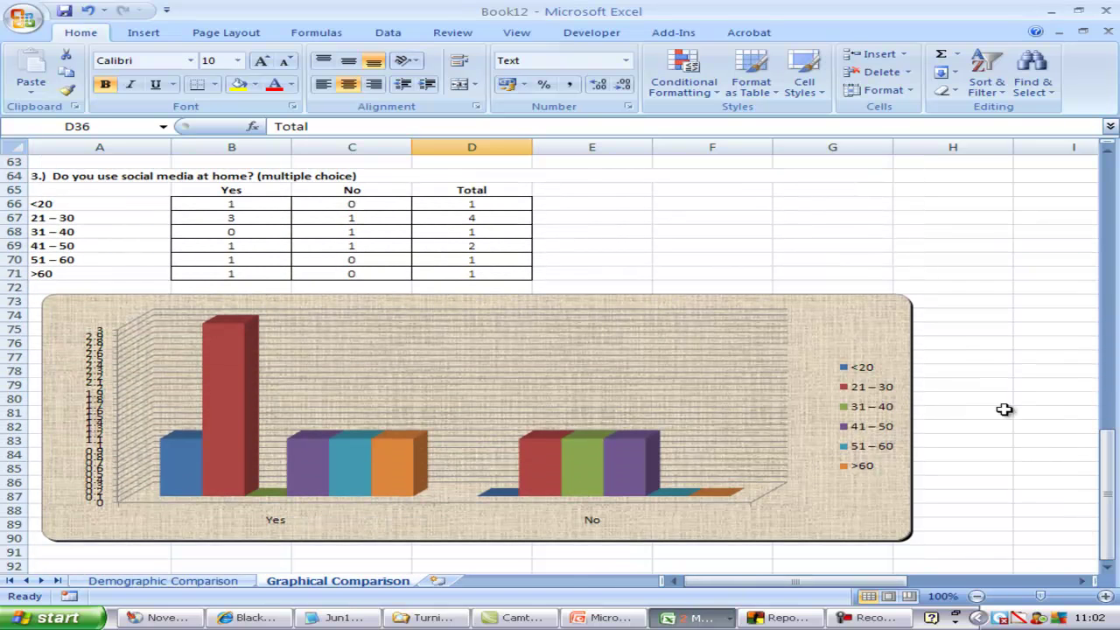
pyautogui.click(903, 328)
# - Give the social-media-at-home chart area a gradient fill
pyautogui.rightClick(875, 317)
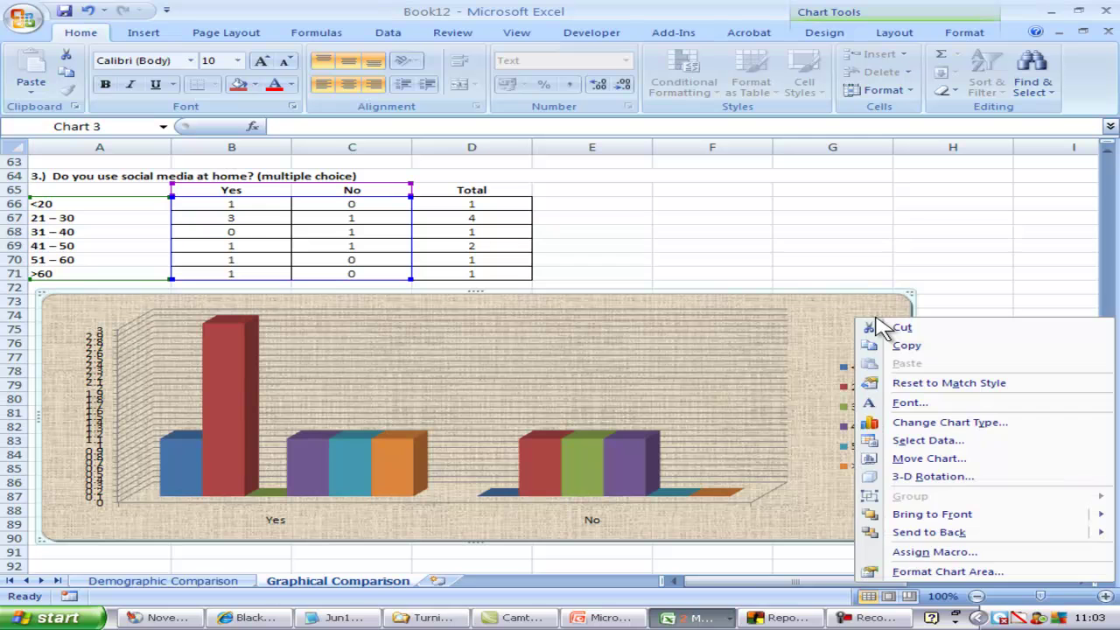
pyautogui.click(919, 573)
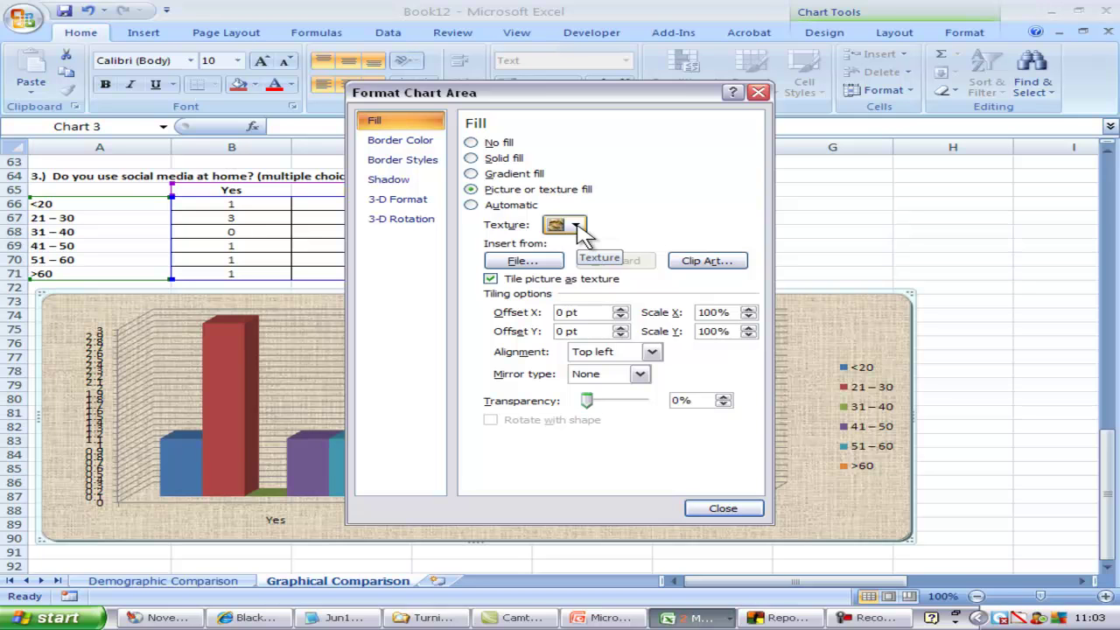
pyautogui.click(472, 173)
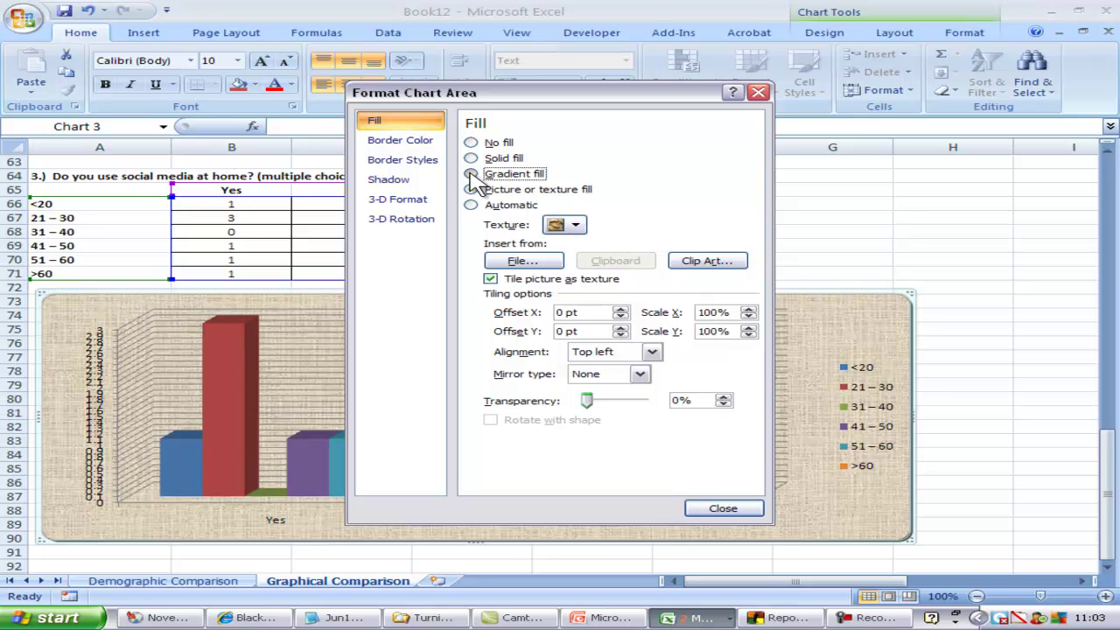
pyautogui.click(721, 508)
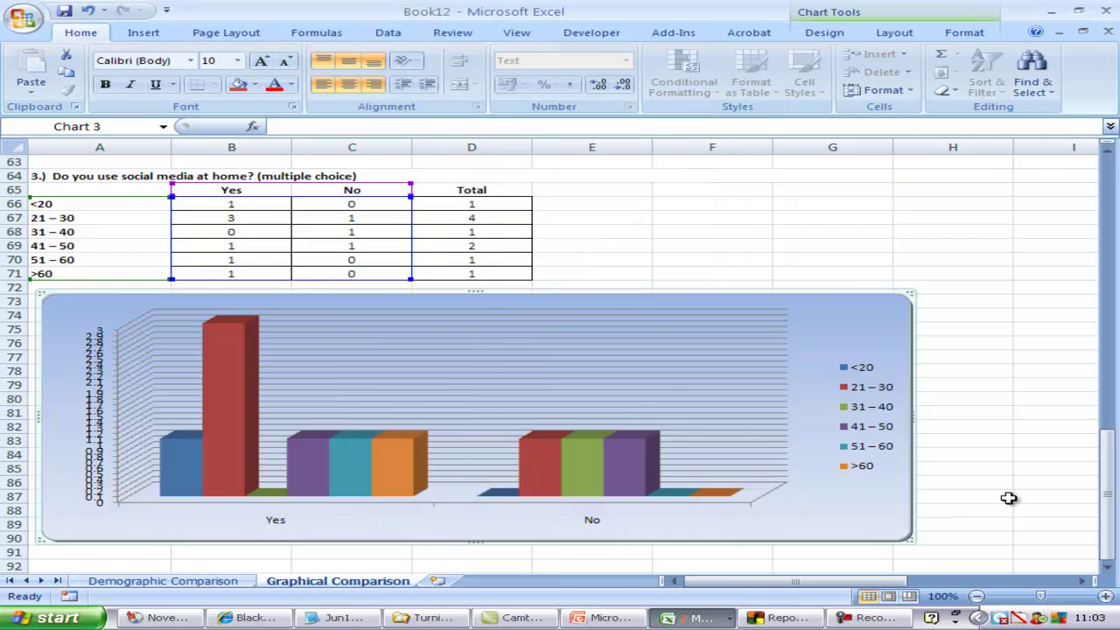
# - Give the teaching-tool chart area a gradient fill
pyautogui.moveTo(1108, 454); pyautogui.dragTo(1108, 349)
pyautogui.rightClick(856, 252)
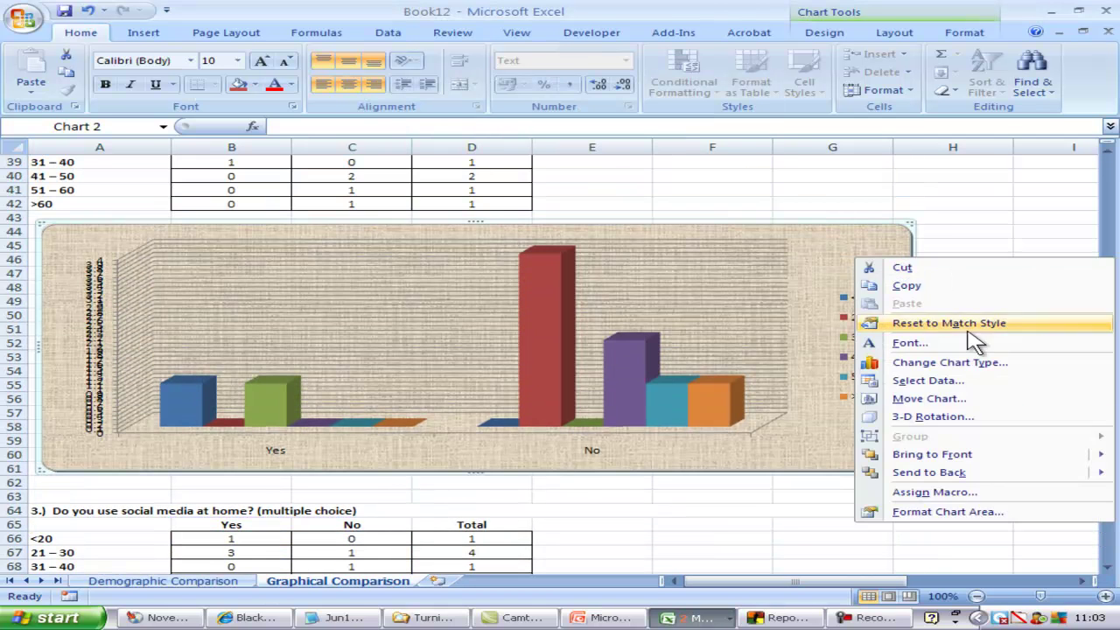
pyautogui.click(937, 497)
pyautogui.click(519, 175)
pyautogui.click(722, 508)
# - Give the age-group chart a light green gradient fill and select gradient Stop 3
pyautogui.moveTo(1109, 393); pyautogui.dragTo(1109, 250)
pyautogui.click(881, 305)
pyautogui.rightClick(880, 306)
pyautogui.click(957, 563)
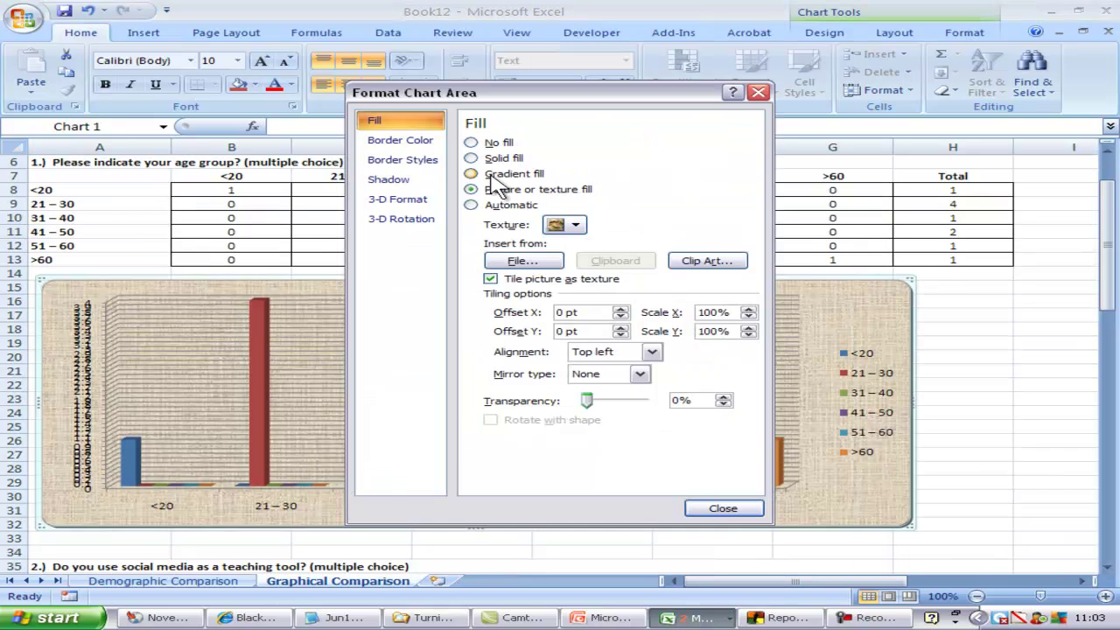
pyautogui.click(506, 174)
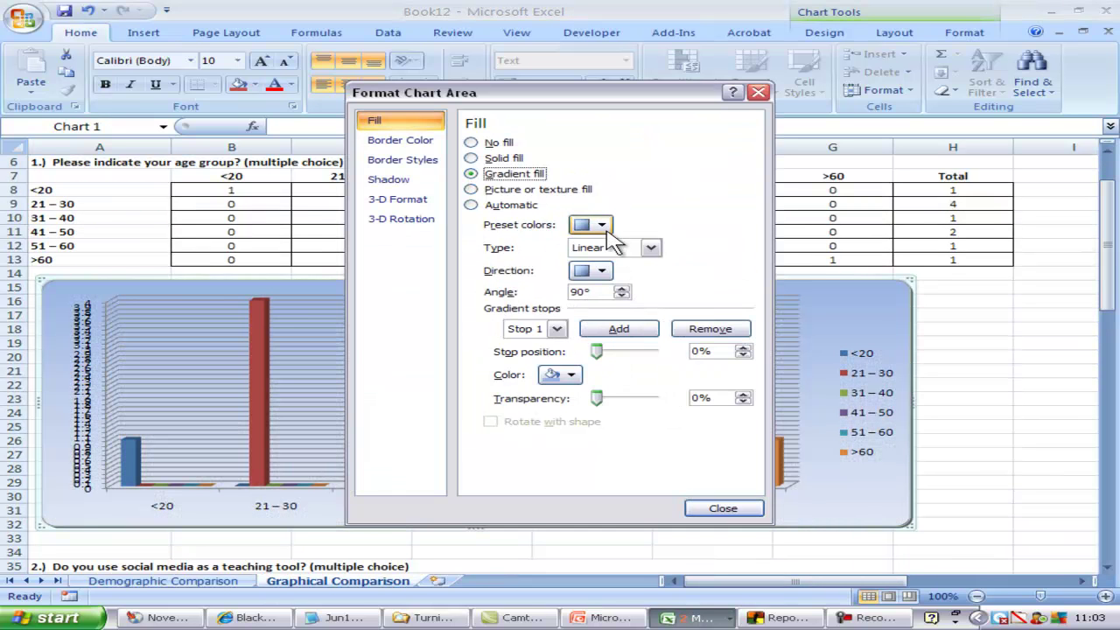
pyautogui.click(570, 374)
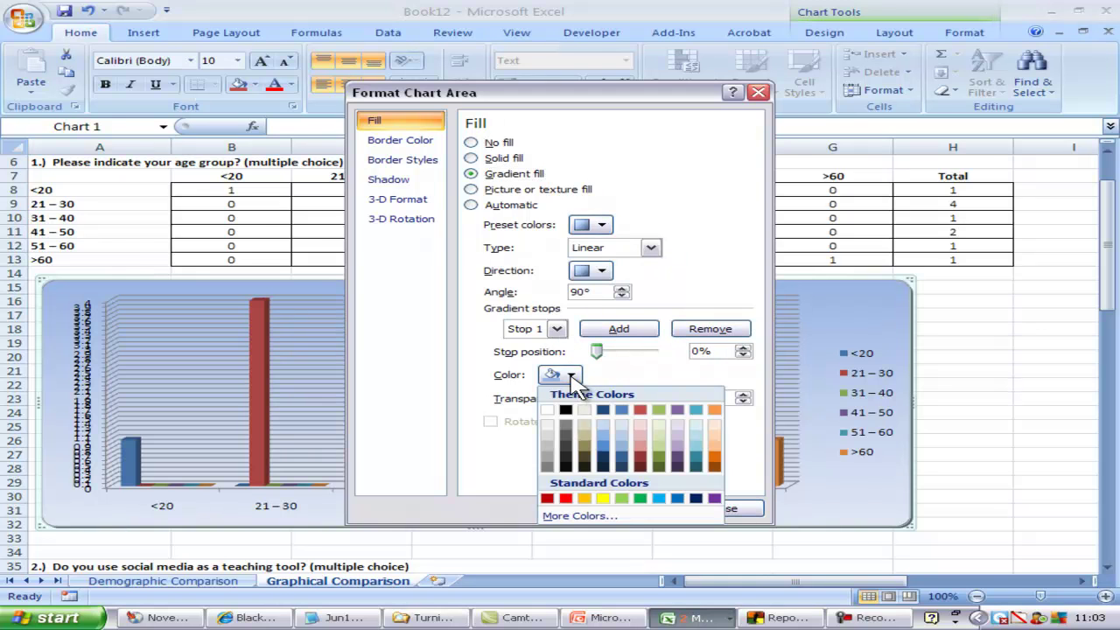
pyautogui.click(663, 452)
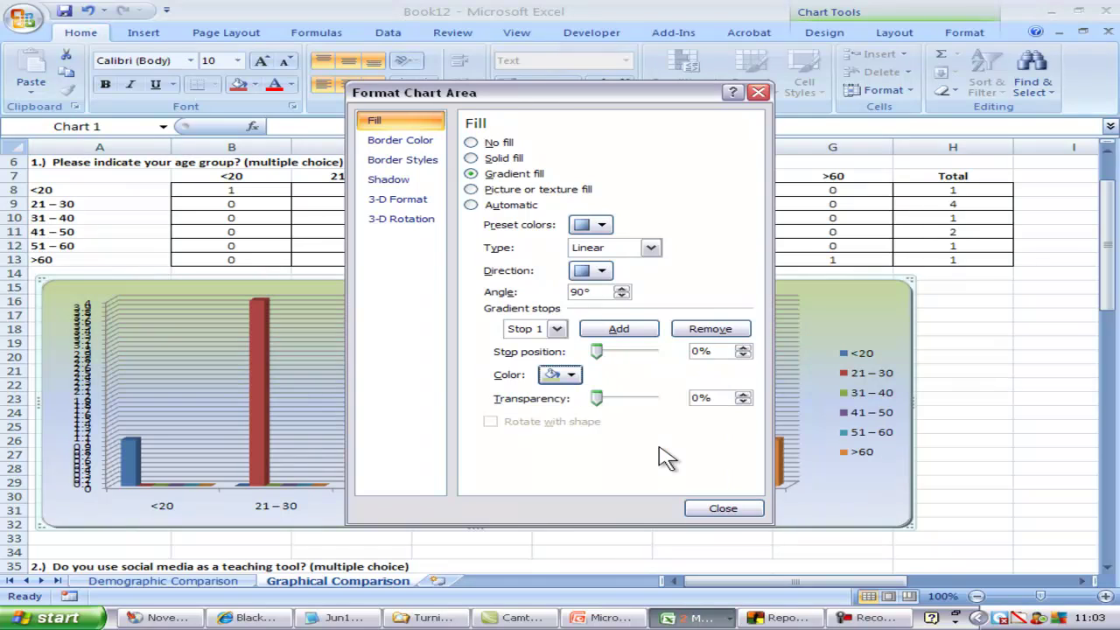
pyautogui.click(557, 328)
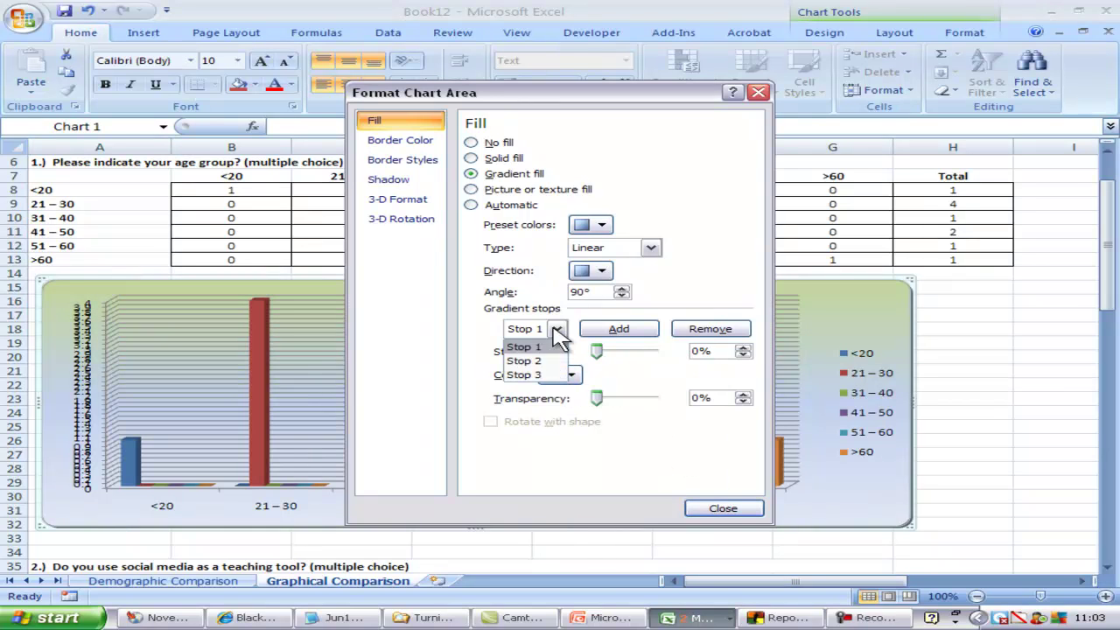
pyautogui.click(525, 375)
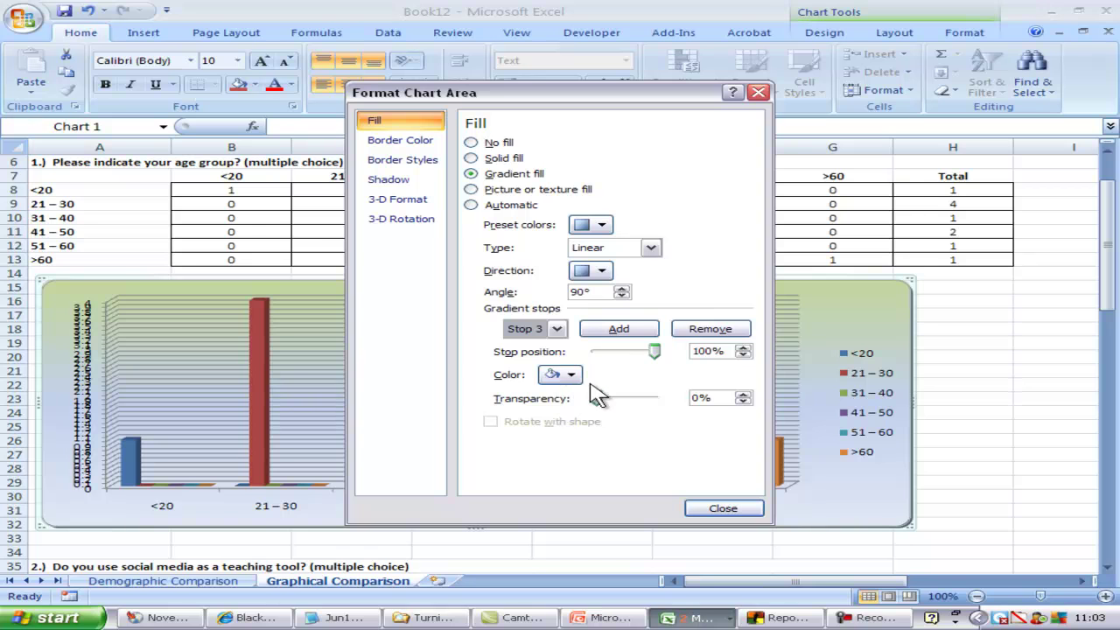